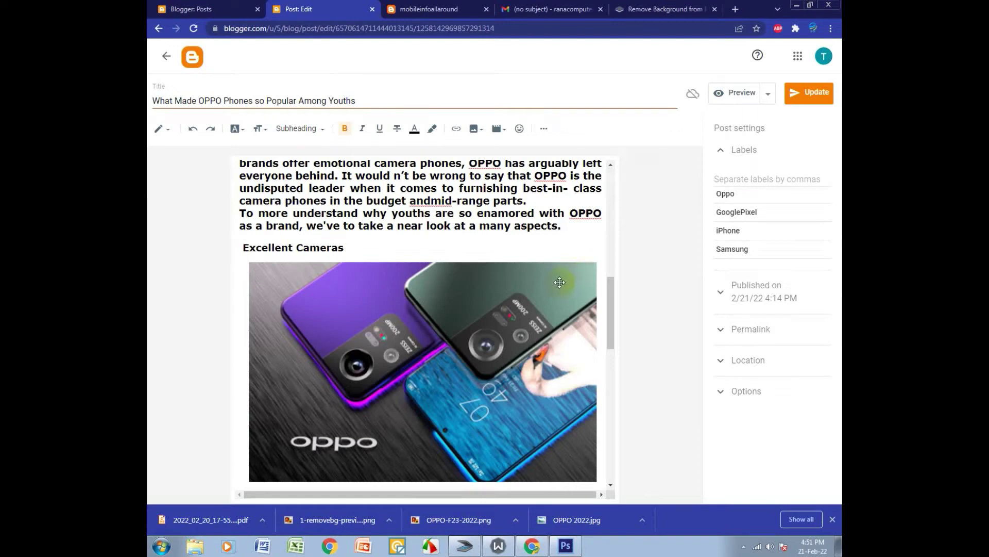
# Step: Review the text of 'What Made OPPO Phones so Popular Among Youths' and save it with Update
pyautogui.doubleClick(499, 228)
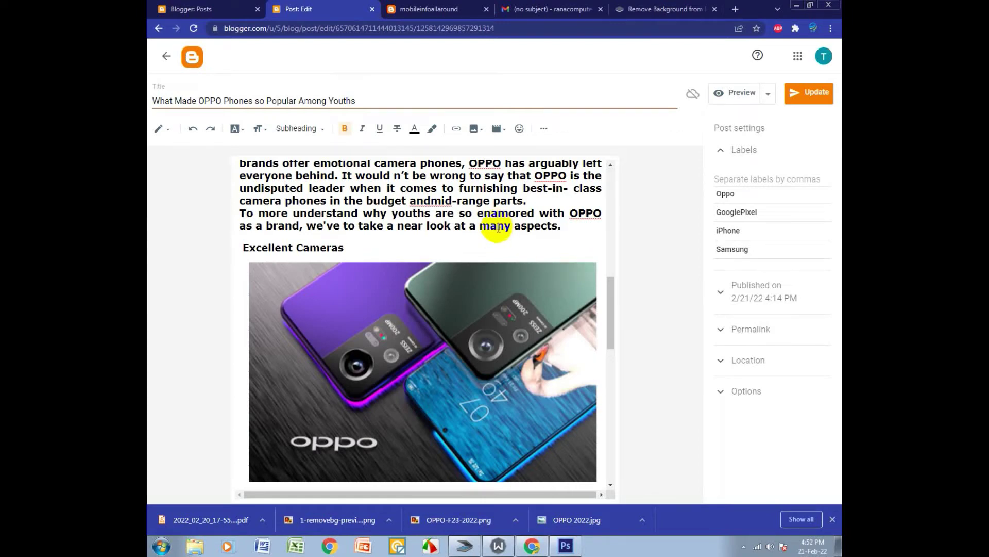
pyautogui.moveTo(614, 287); pyautogui.dragTo(613, 150)
pyautogui.click(307, 187)
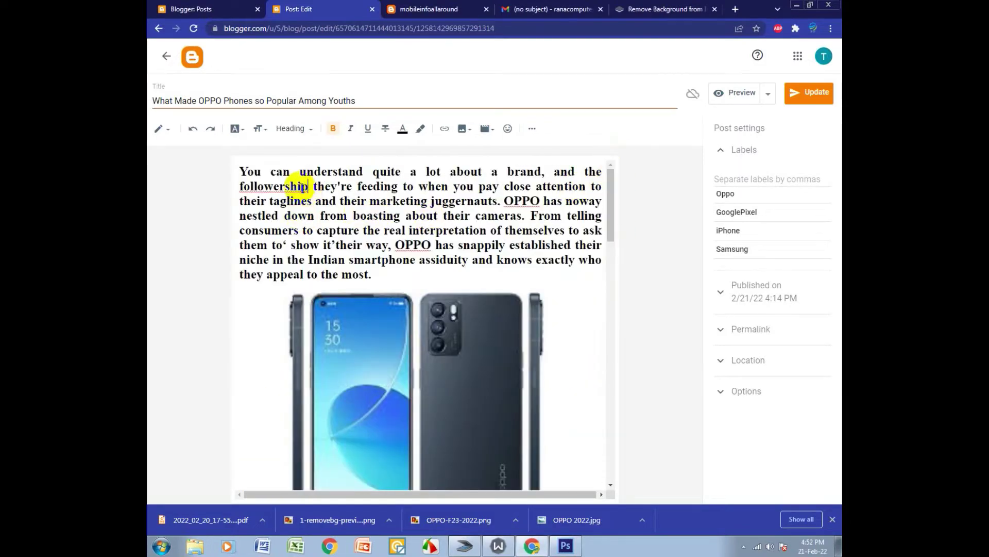
pyautogui.scroll(-20, 425, 297)
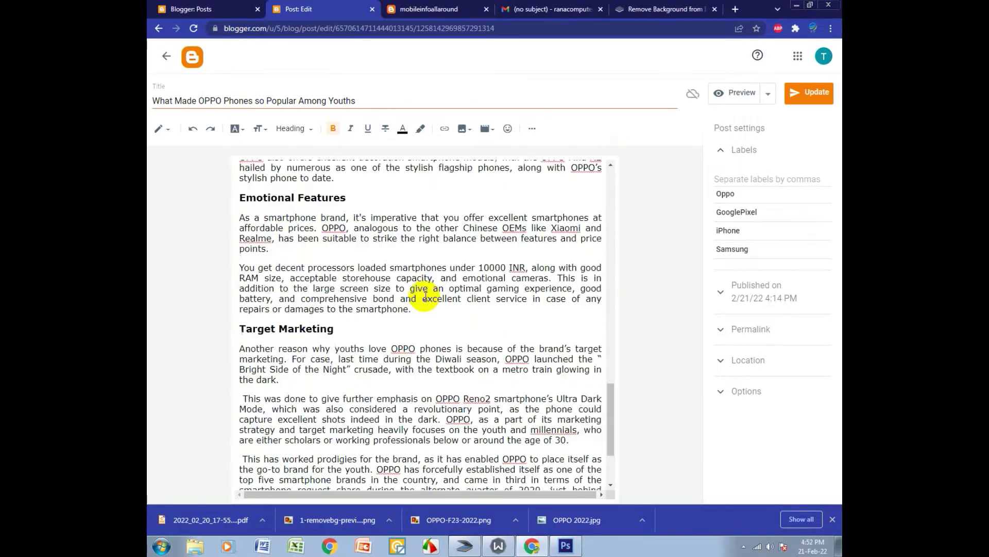
pyautogui.scroll(20, 425, 297)
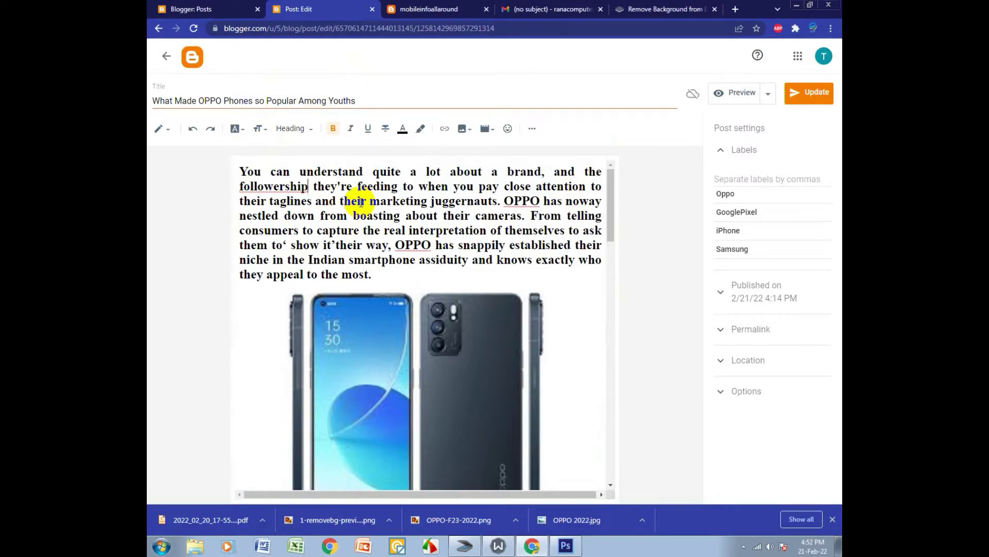
pyautogui.scroll(-18, 394, 220)
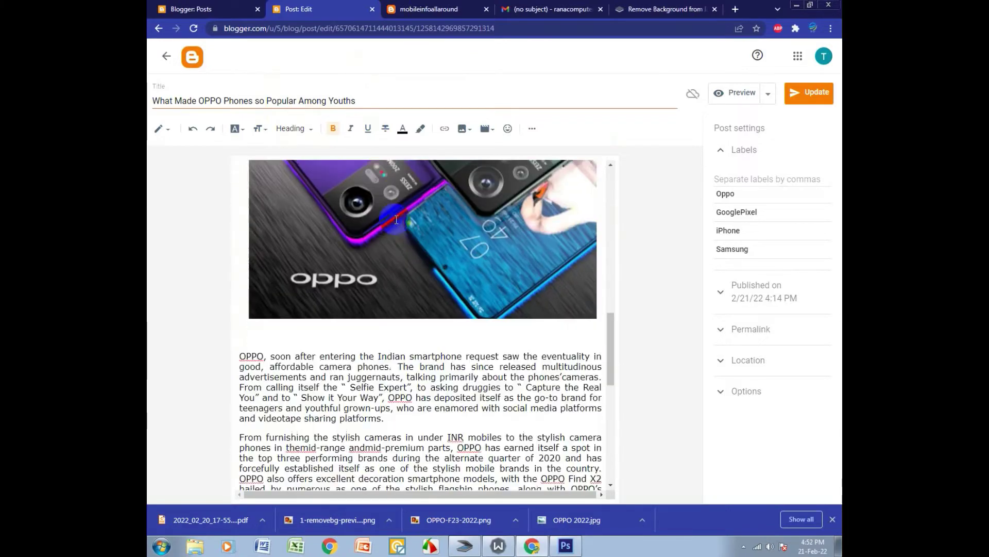
pyautogui.scroll(-2, 394, 220)
pyautogui.scroll(20, 399, 216)
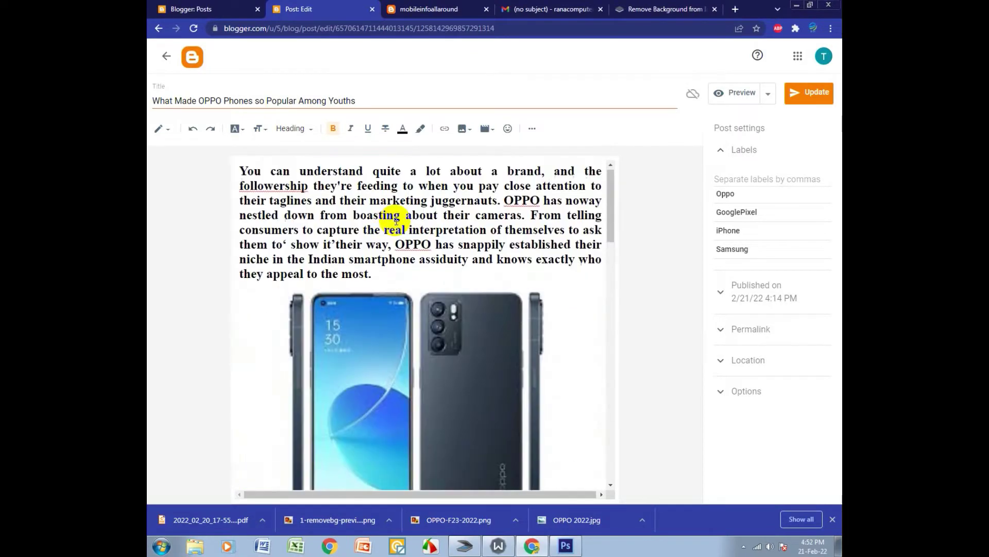
pyautogui.click(814, 93)
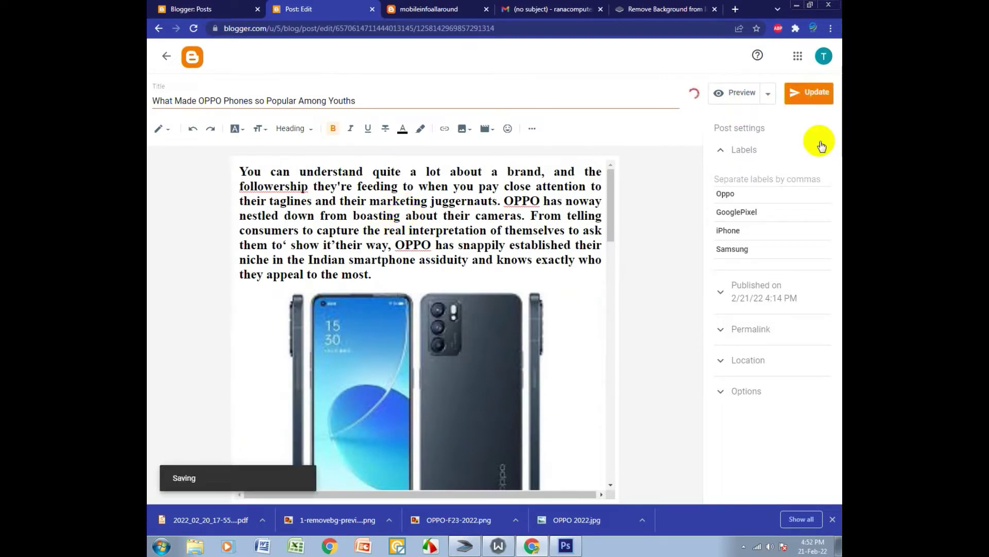
# Step: Leave the editor, open the live blog in a new tab, and reload it
pyautogui.click(165, 60)
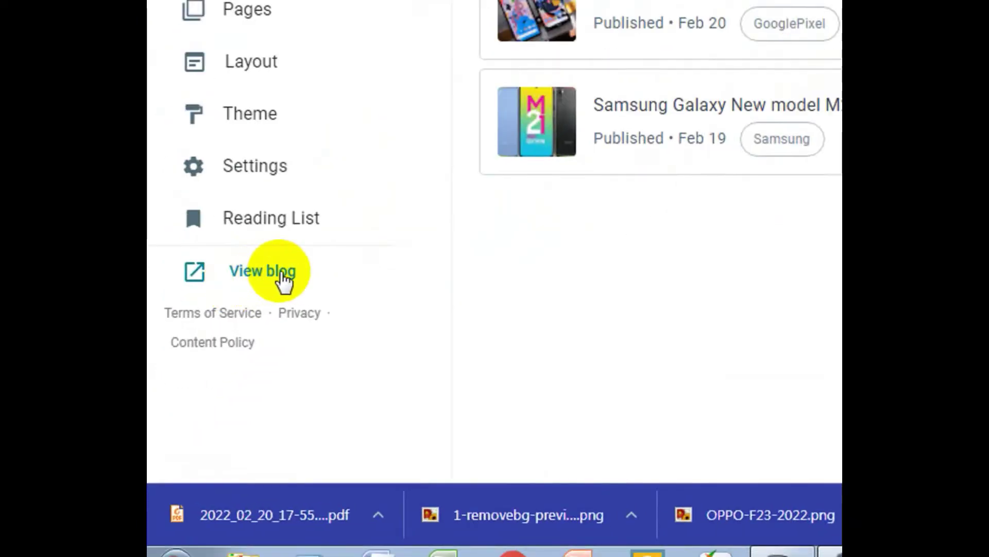
pyautogui.click(283, 281)
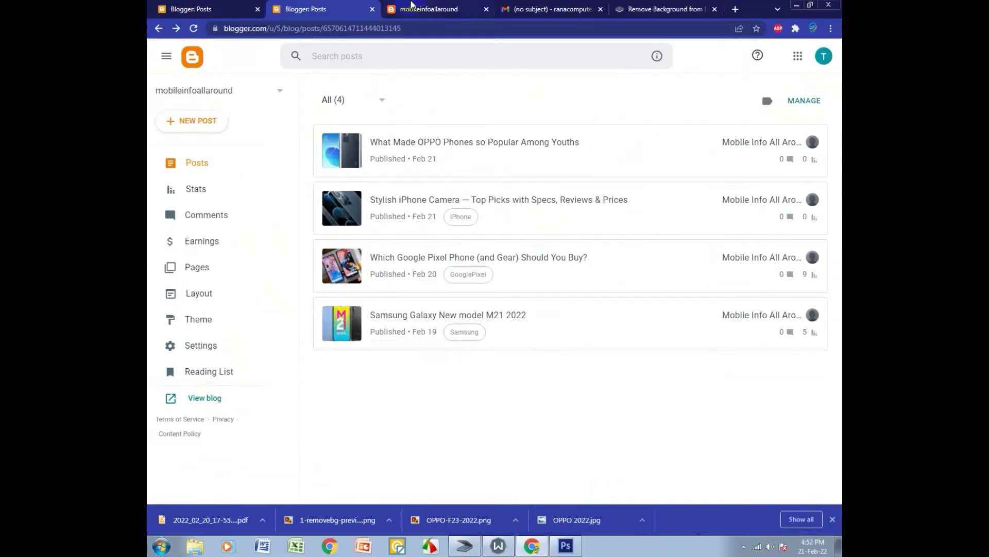
pyautogui.click(412, 9)
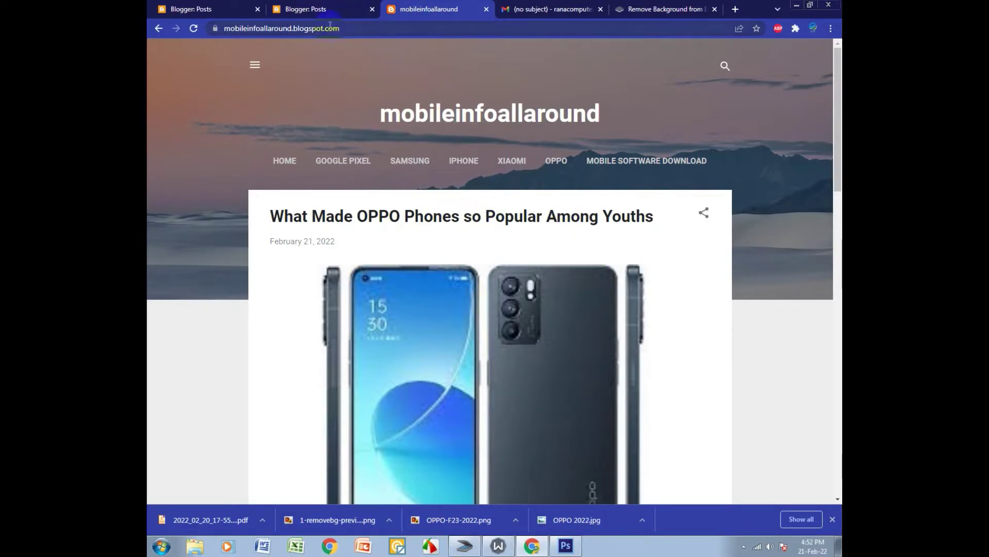
pyautogui.click(330, 28)
pyautogui.press('Return')
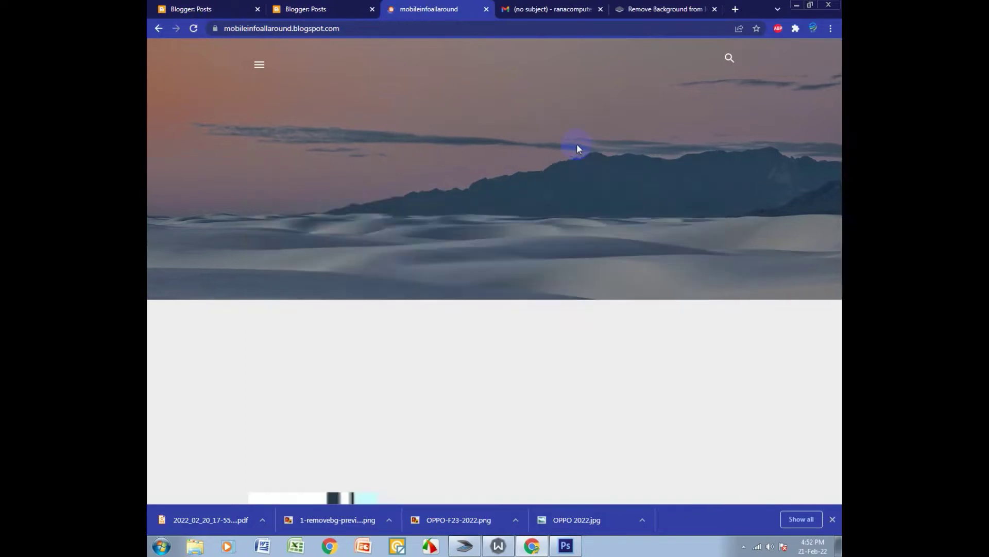
# Step: Check the blog's OPPO menu page, which shows no results, then return to HOME
pyautogui.click(365, 6)
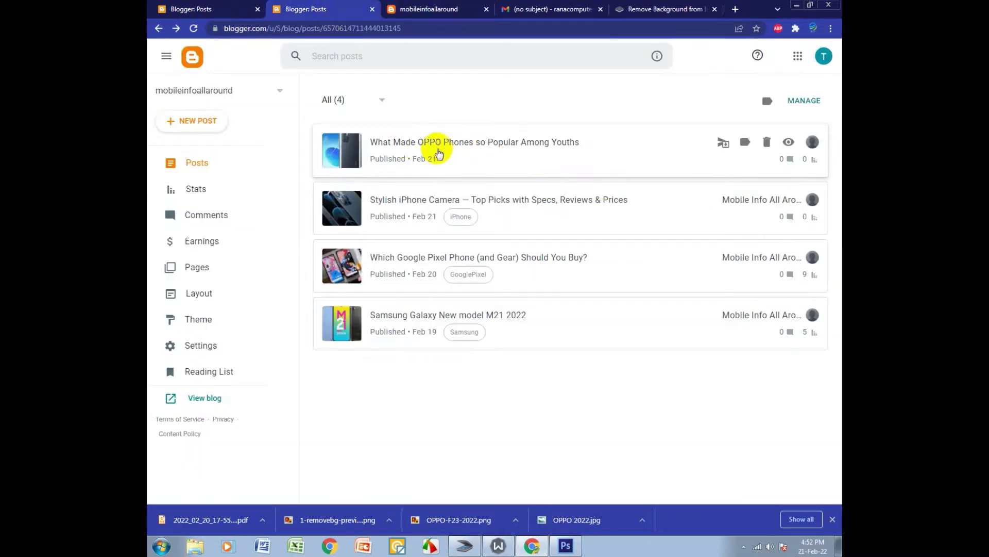
pyautogui.click(418, 9)
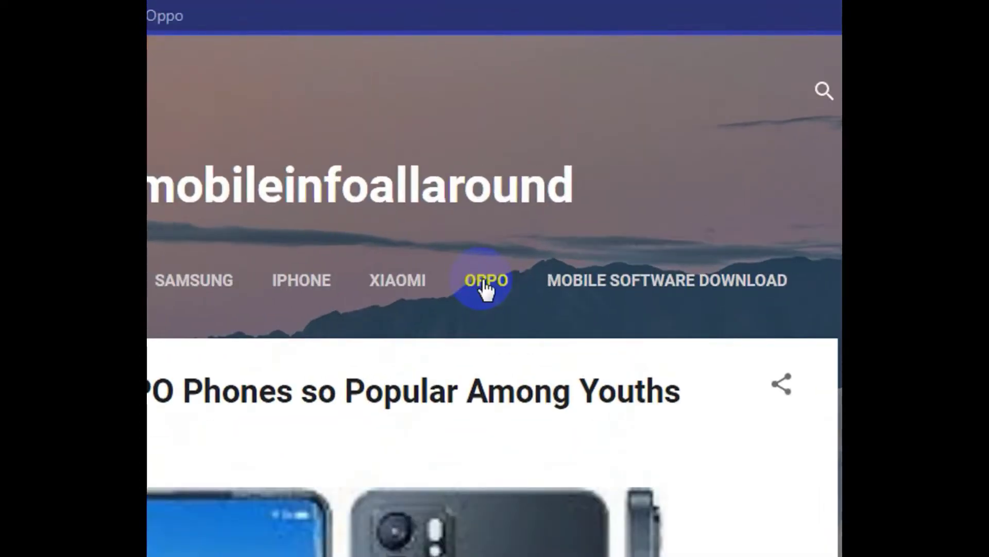
pyautogui.click(485, 285)
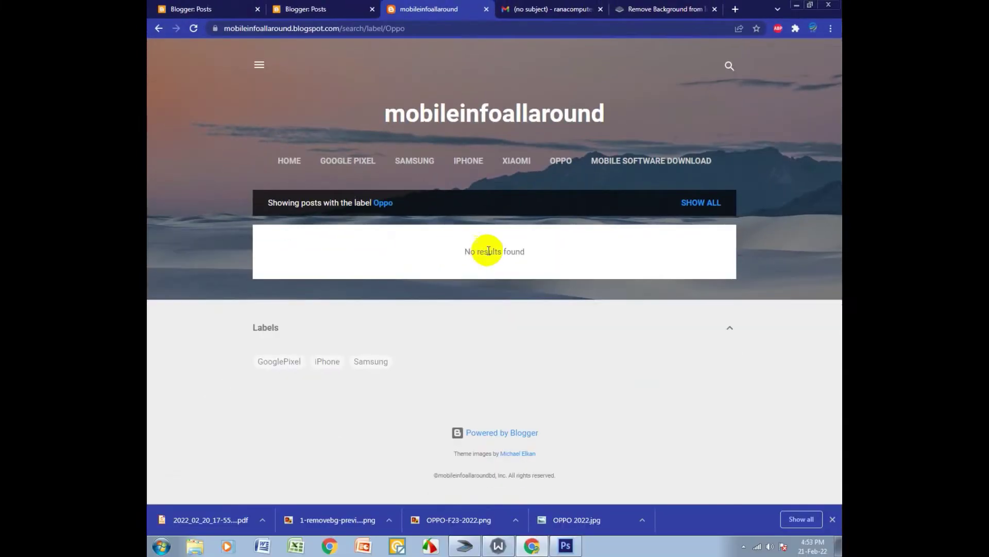
pyautogui.click(296, 167)
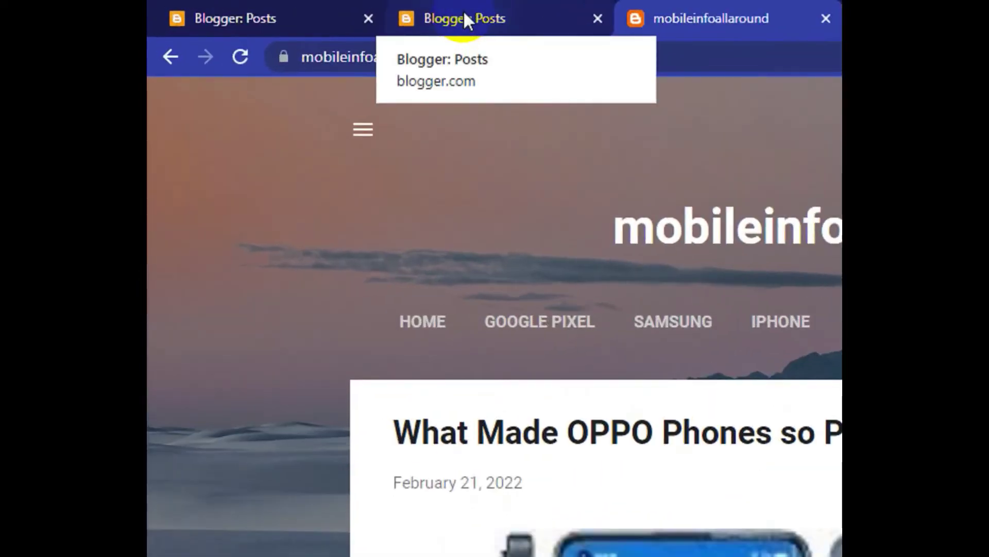
# Step: Reopen the OPPO post, compare it with the live blog, then go back to the posts list
pyautogui.click(306, 7)
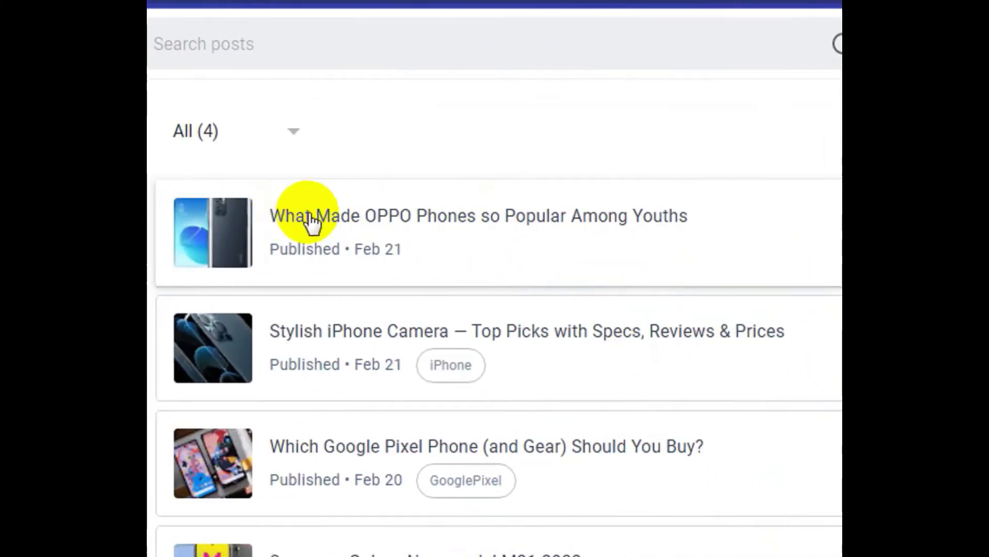
pyautogui.click(334, 220)
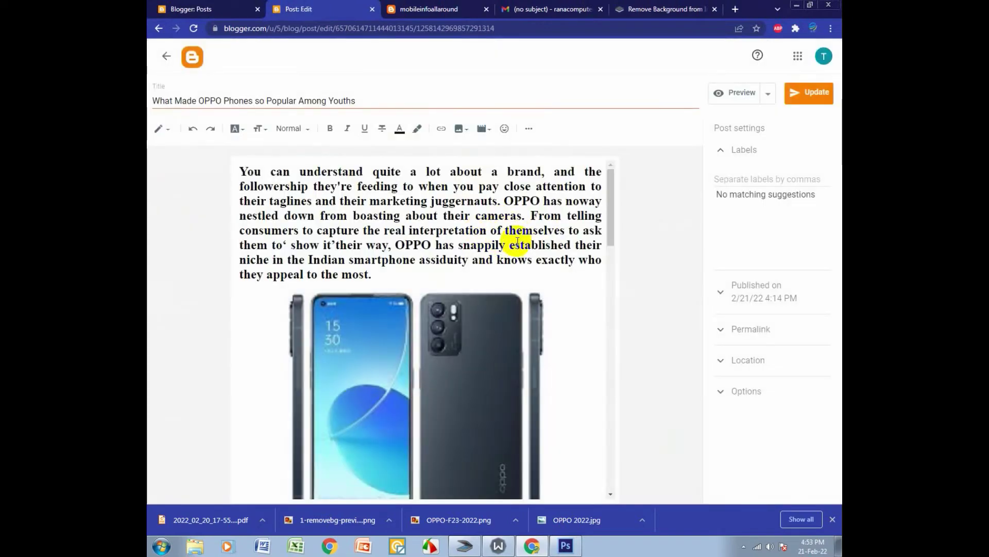
pyautogui.click(433, 7)
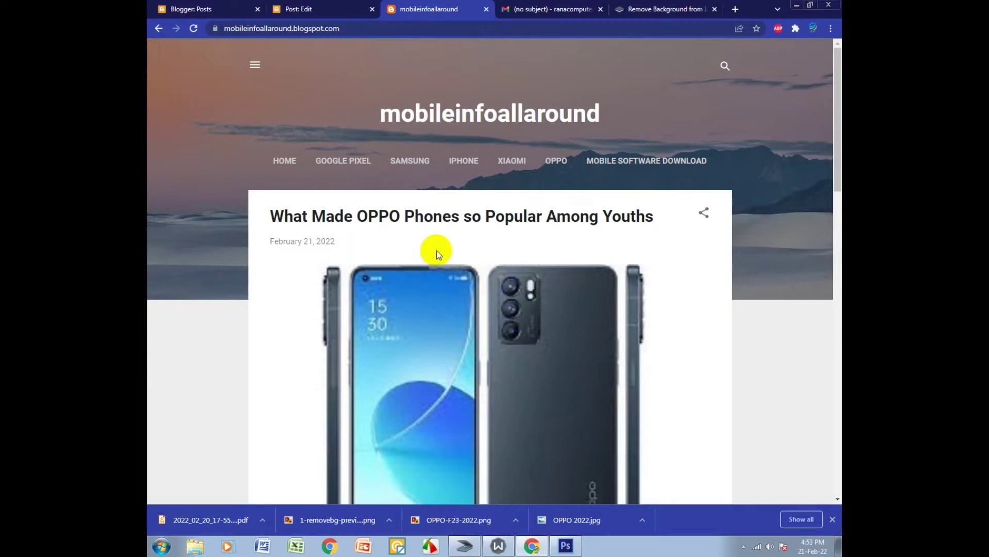
pyautogui.click(335, 8)
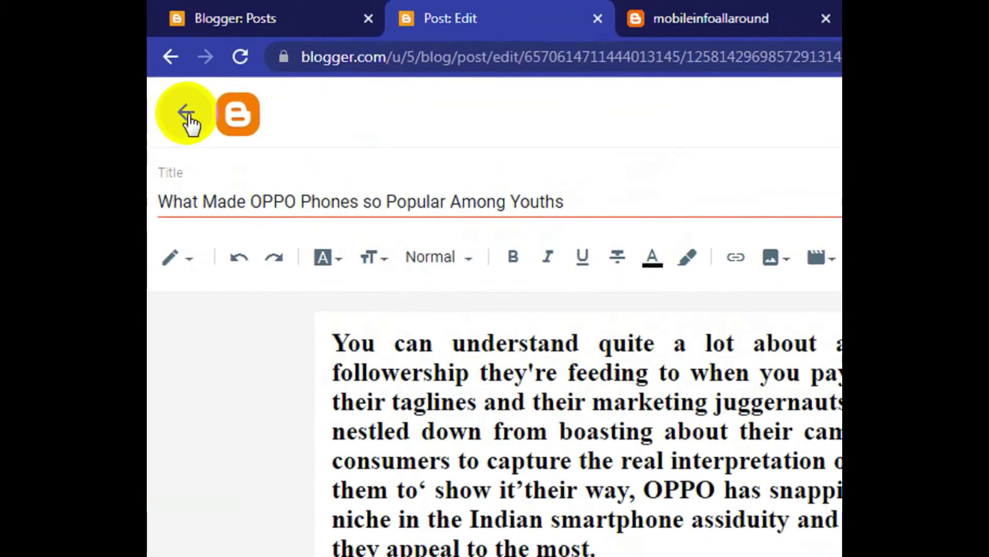
pyautogui.click(164, 61)
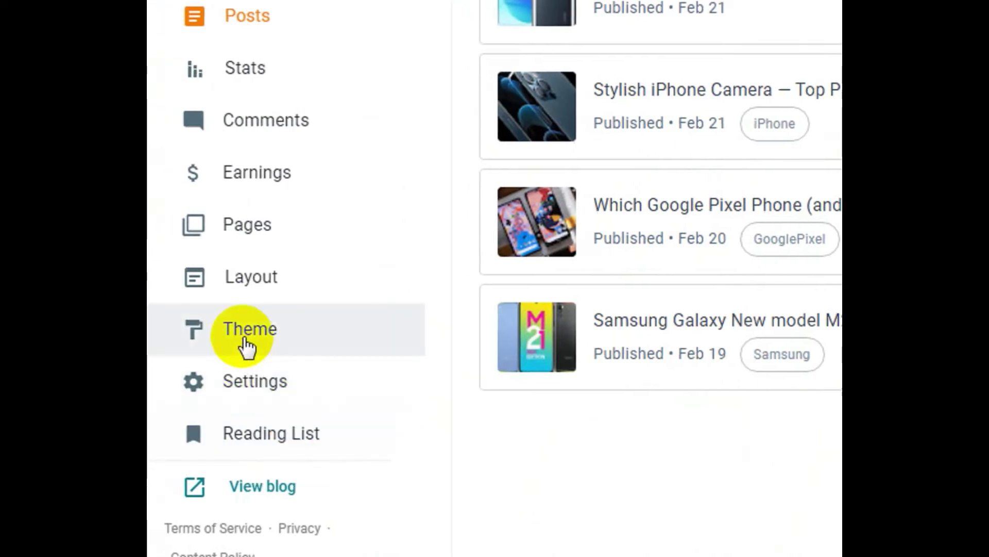
# Step: Look over the Layout gadgets, then open the live blog and scroll down to its Labels section
pyautogui.click(252, 279)
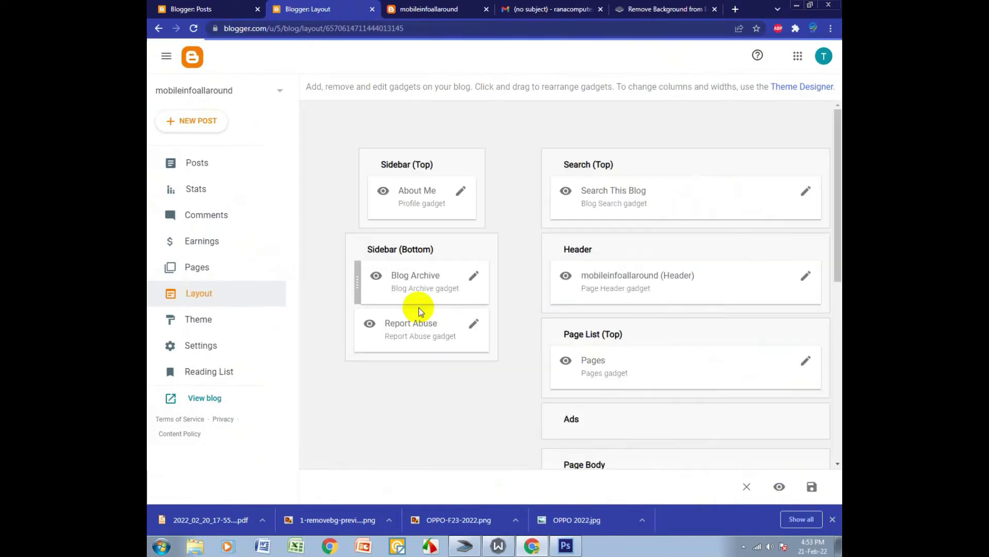
pyautogui.scroll(-4, 728, 369)
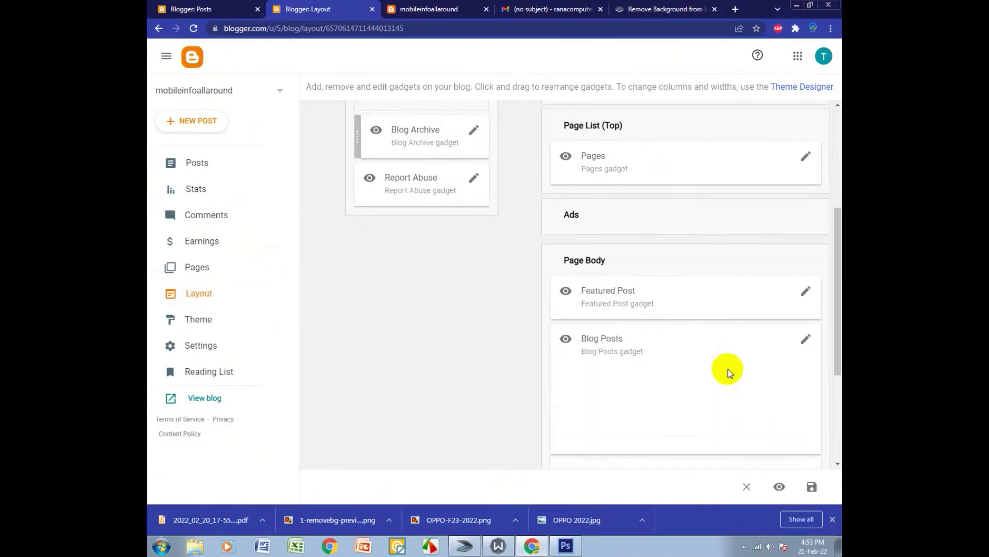
pyautogui.scroll(4, 674, 371)
pyautogui.scroll(-8, 636, 365)
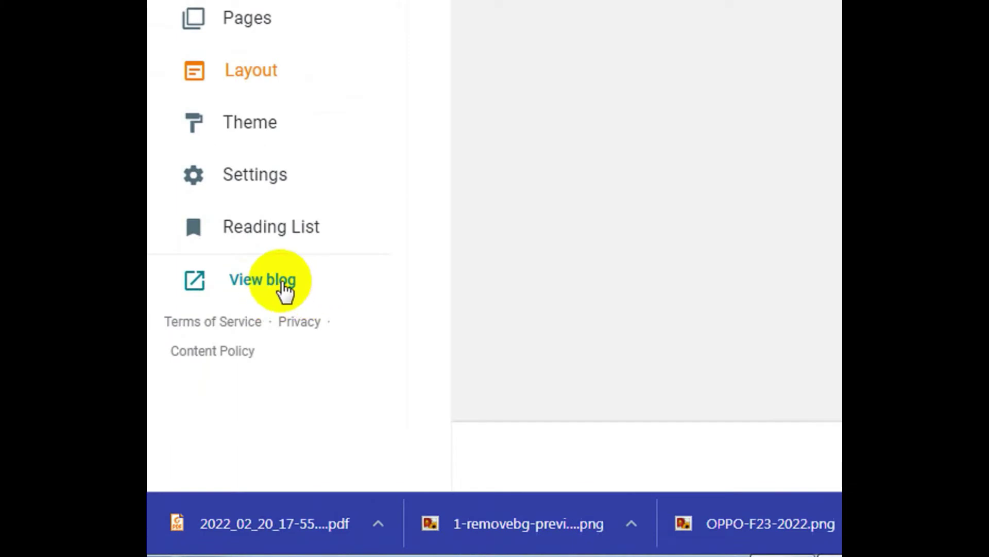
pyautogui.click(283, 286)
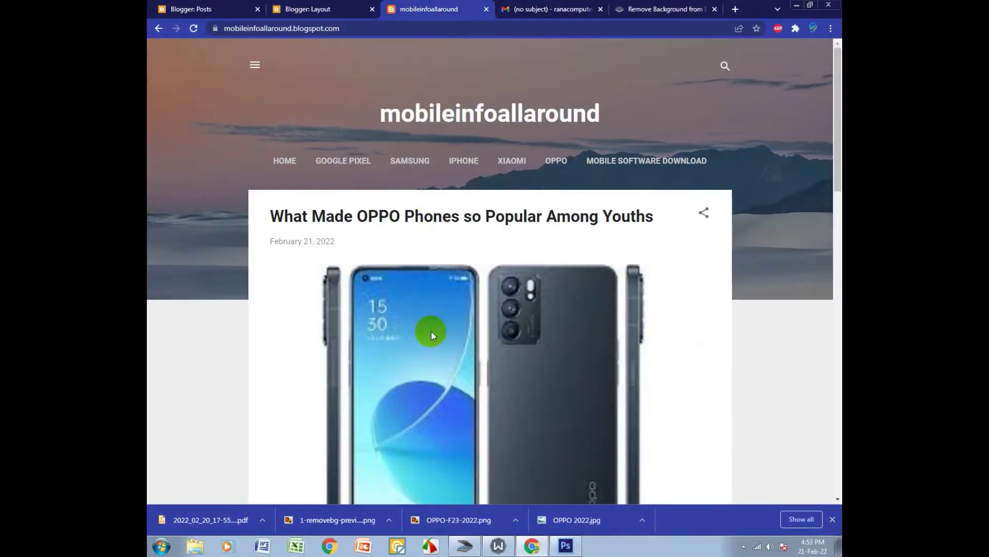
pyautogui.scroll(-15, 454, 326)
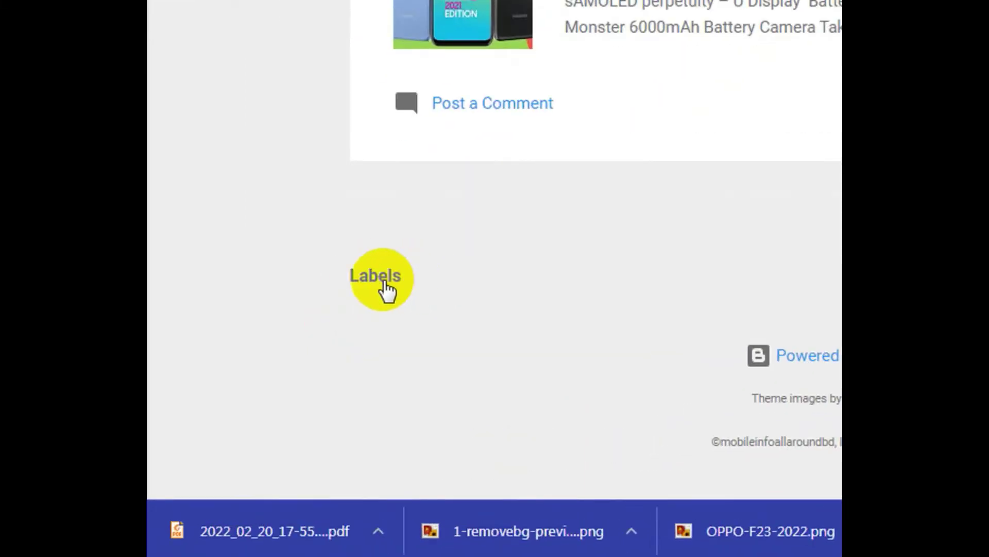
# Step: Expand the blog's Labels list, then open the OPPO menu link's empty label page
pyautogui.click(385, 282)
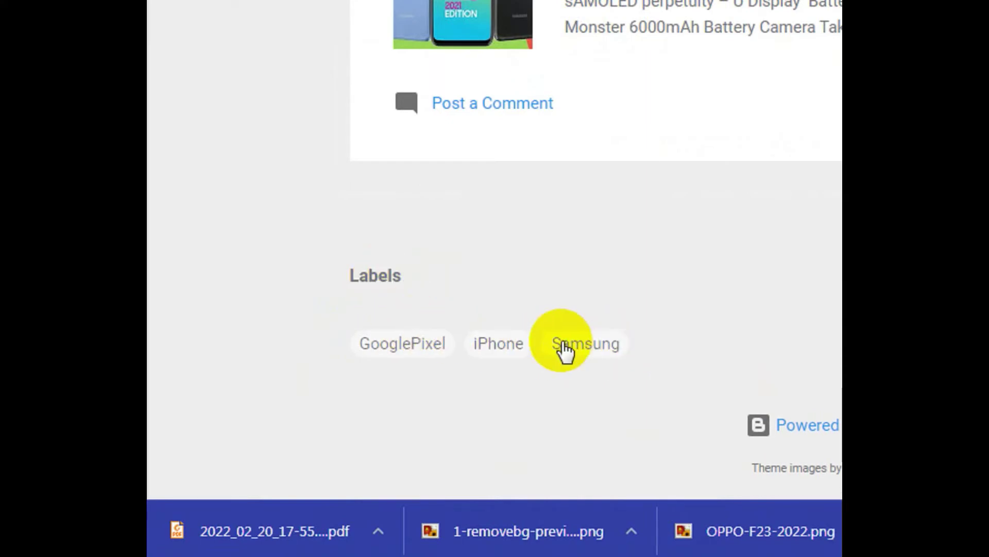
pyautogui.scroll(10, 471, 418)
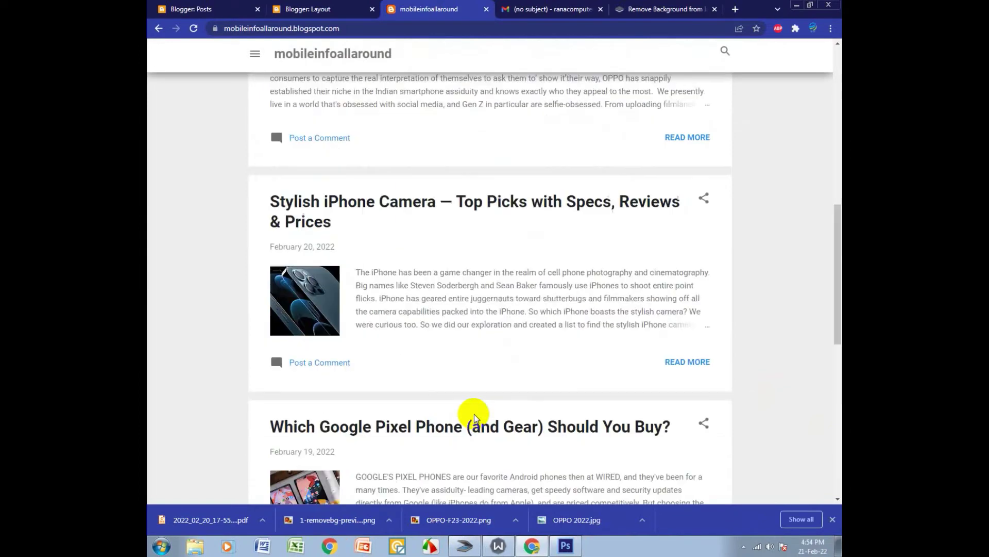
pyautogui.scroll(12, 376, 250)
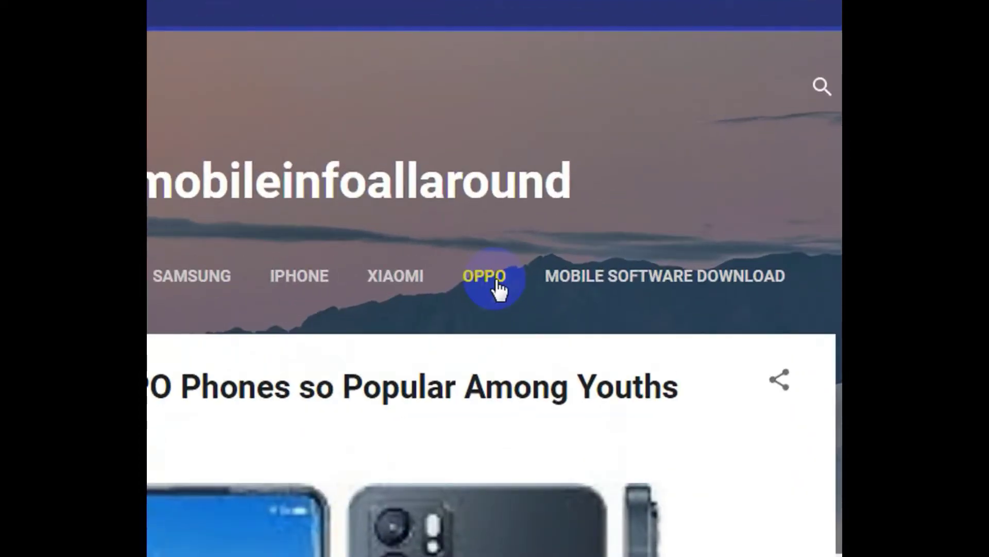
pyautogui.click(496, 284)
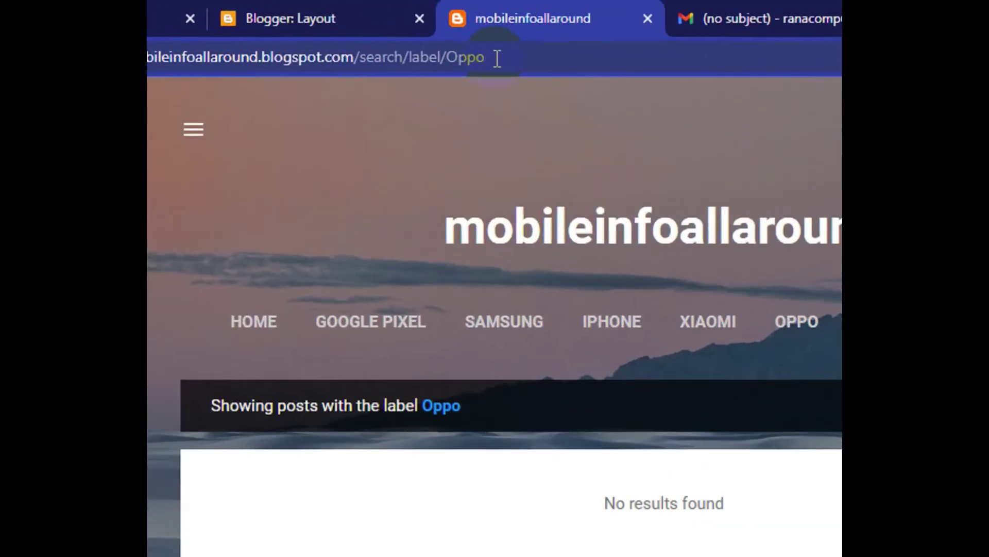
# Step: Copy the label name 'Oppo' from the page's web address
pyautogui.moveTo(410, 29); pyautogui.dragTo(385, 30)
pyautogui.moveTo(441, 62); pyautogui.dragTo(451, 64)
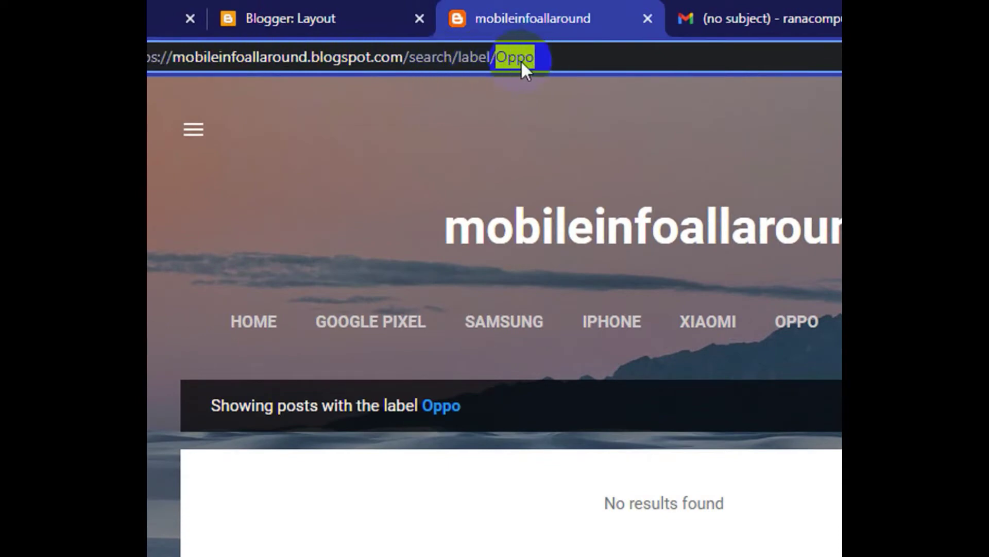
pyautogui.rightClick(521, 60)
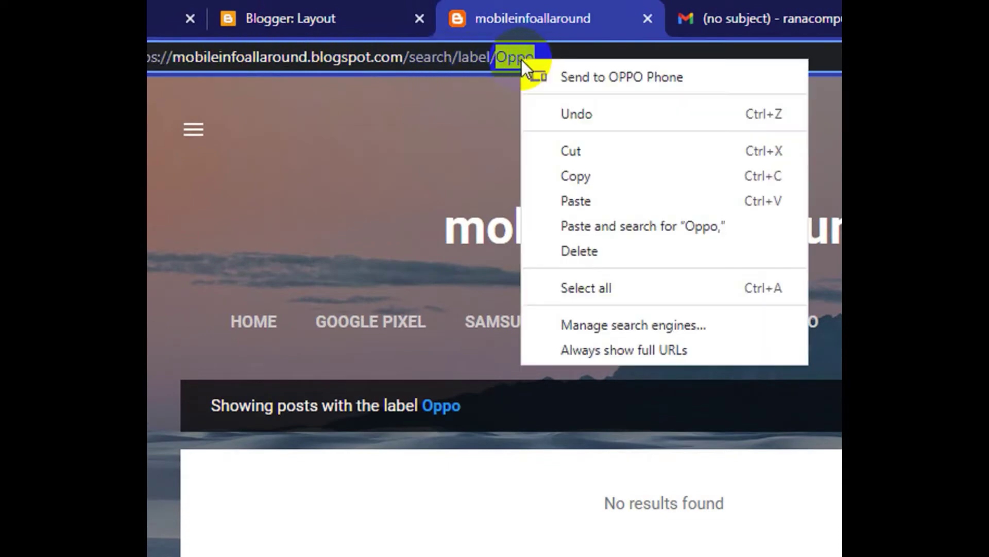
pyautogui.click(603, 185)
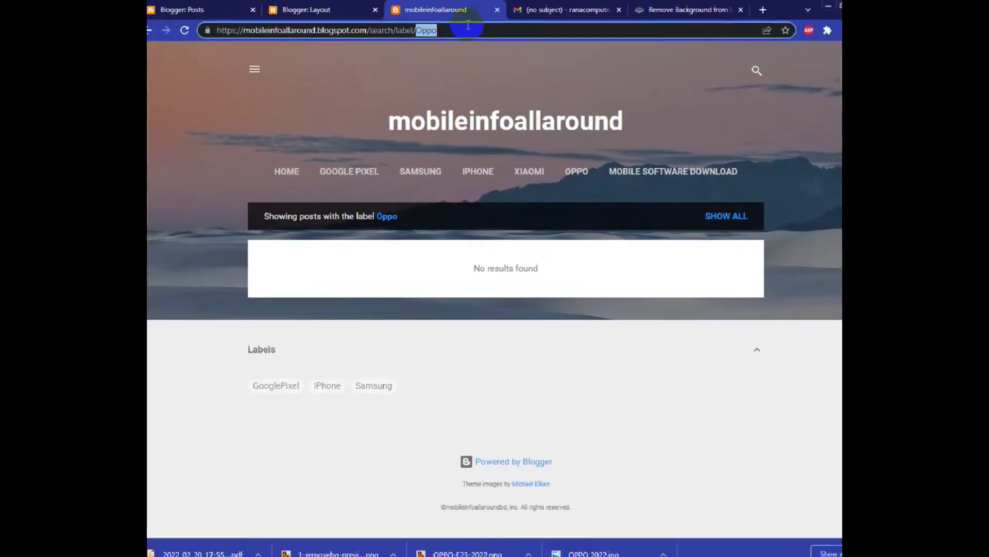
# Step: Return to the Blogger dashboard's Posts to edit the OPPO article
pyautogui.click(290, 18)
pyautogui.scroll(2, 457, 198)
pyautogui.scroll(2, 456, 199)
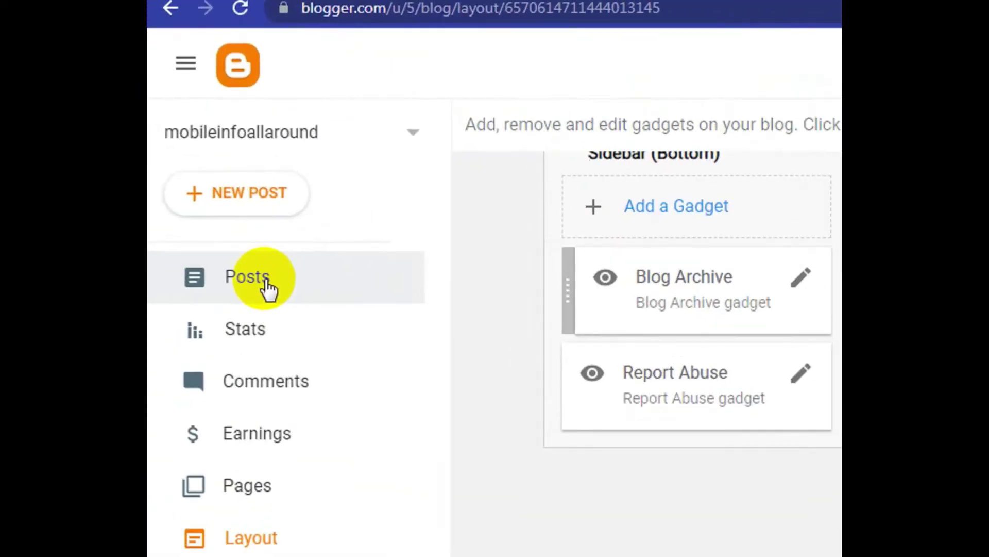
pyautogui.click(207, 164)
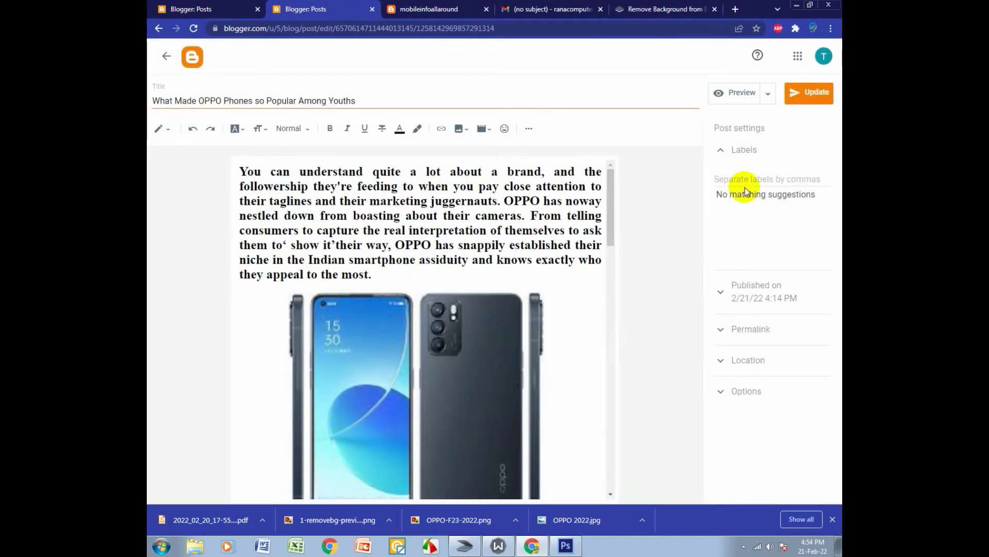
# Step: Paste 'Oppo' into the post's Labels field and save it with Update
pyautogui.click(736, 178)
pyautogui.rightClick(734, 178)
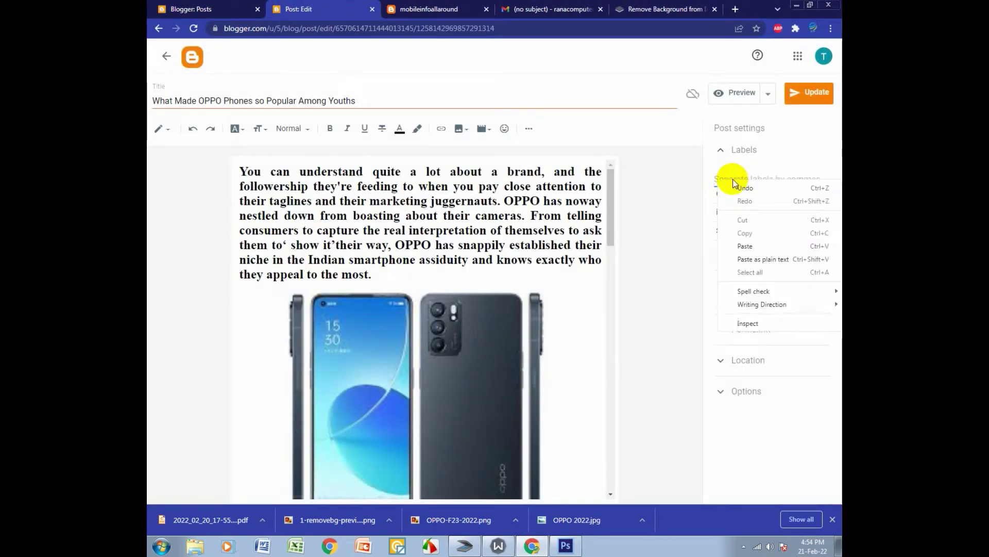
pyautogui.click(736, 243)
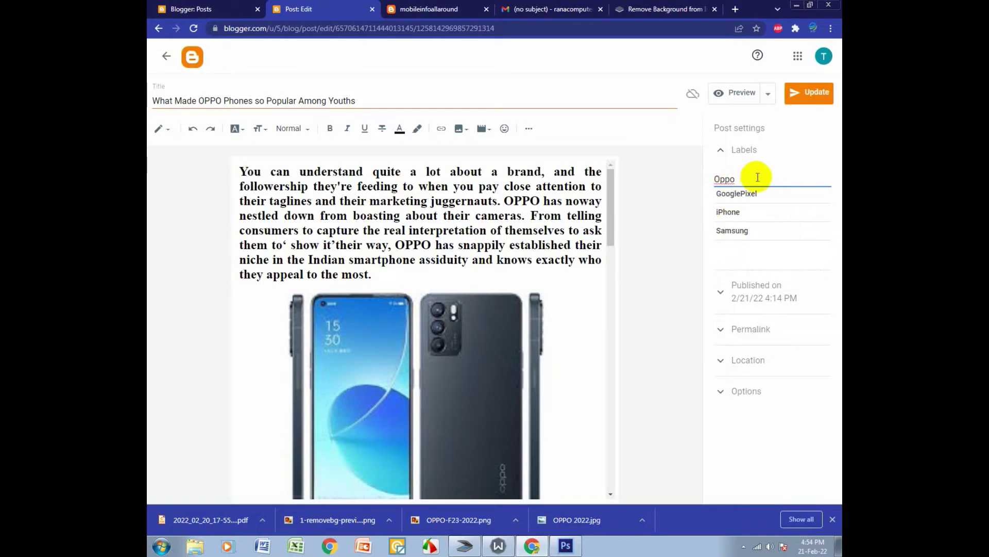
pyautogui.click(443, 10)
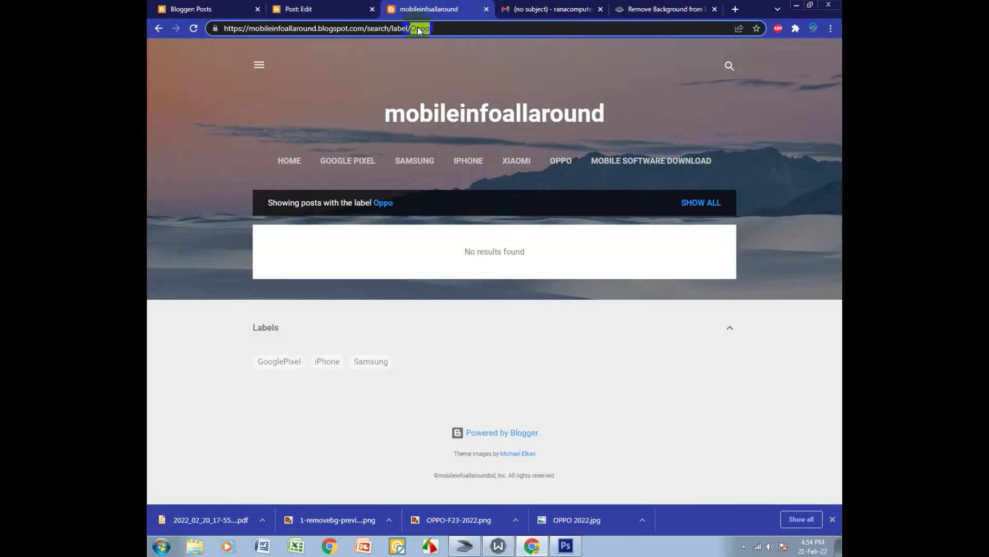
pyautogui.click(309, 8)
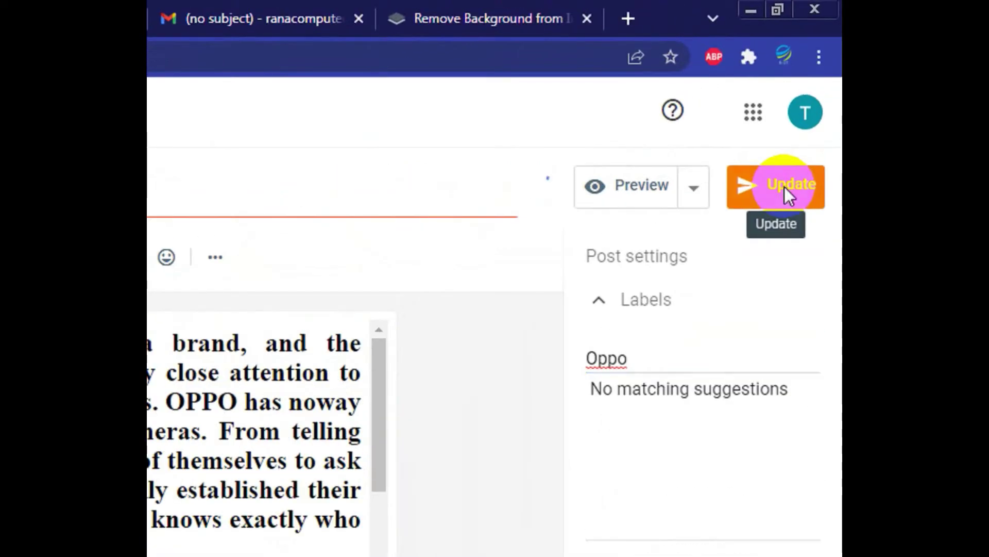
pyautogui.click(784, 187)
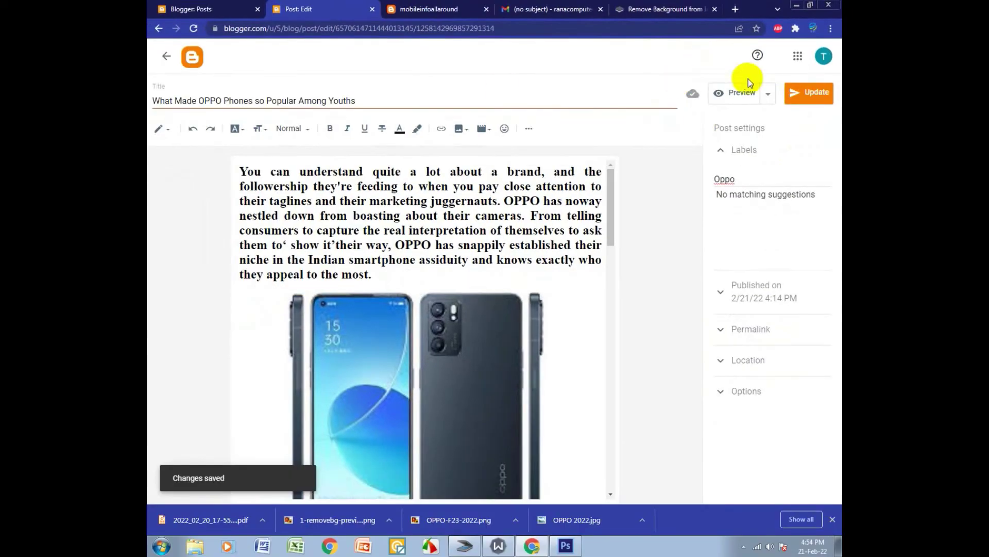
# Step: Open the blog's Oppo label page from the homepage Labels list, confirming it lists the OPPO post
pyautogui.click(428, 9)
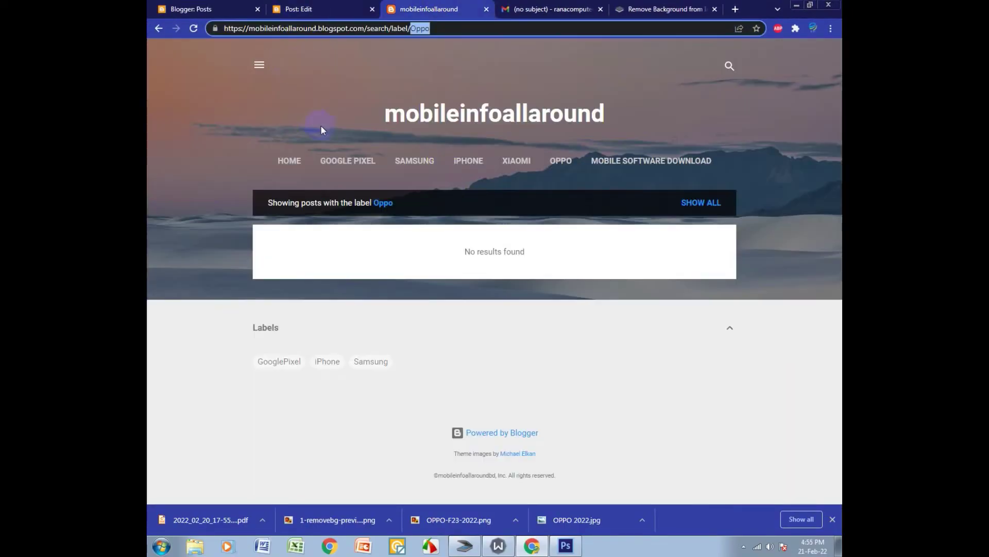
pyautogui.click(289, 163)
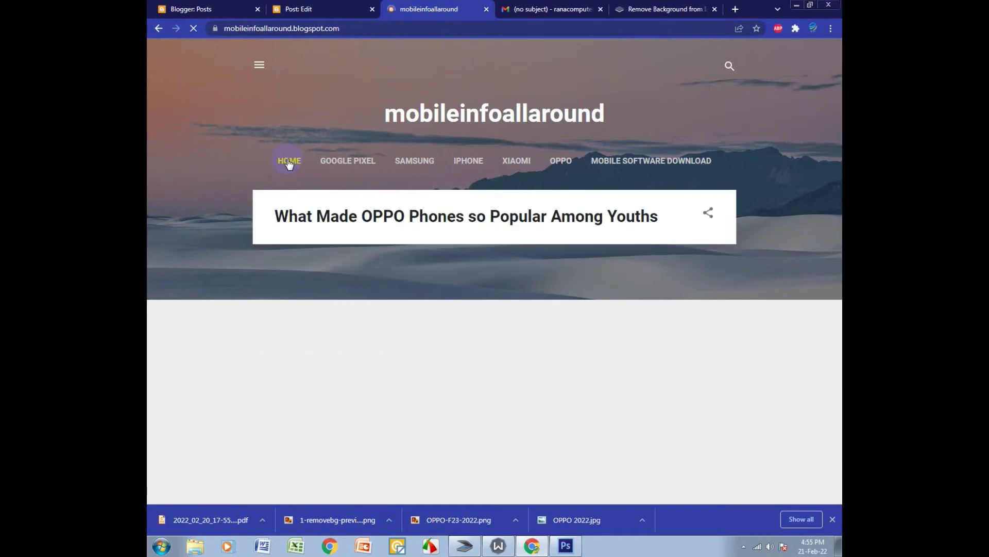
pyautogui.scroll(-20, 309, 165)
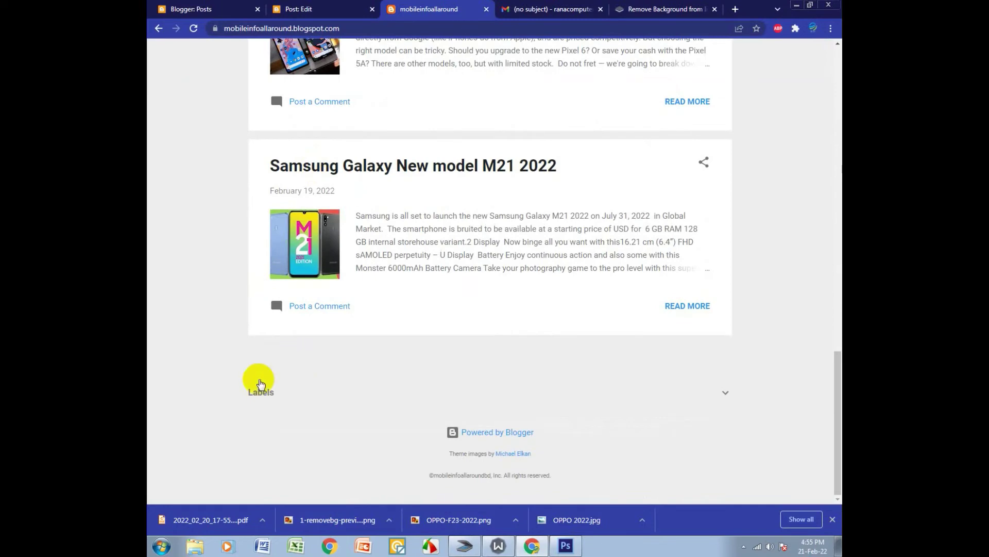
pyautogui.click(261, 393)
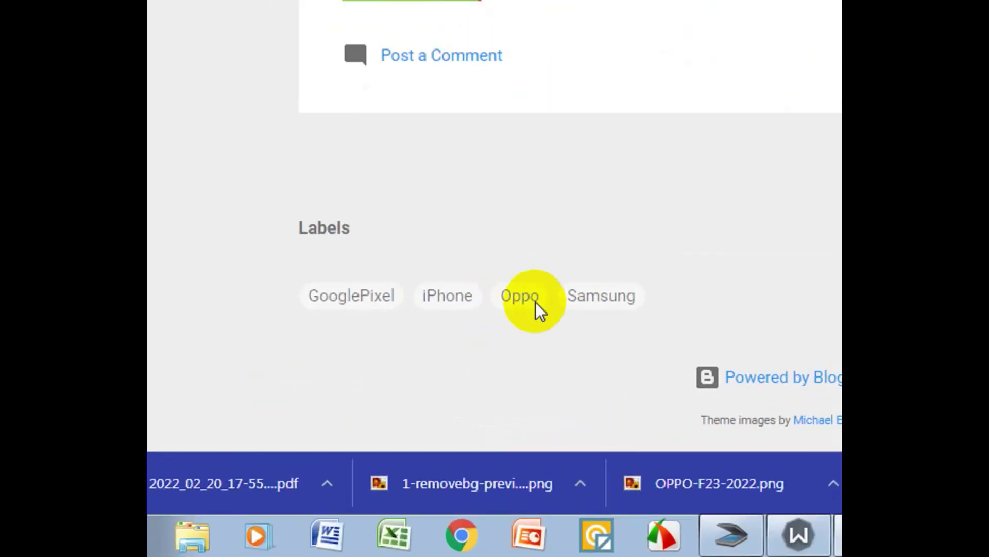
pyautogui.click(525, 296)
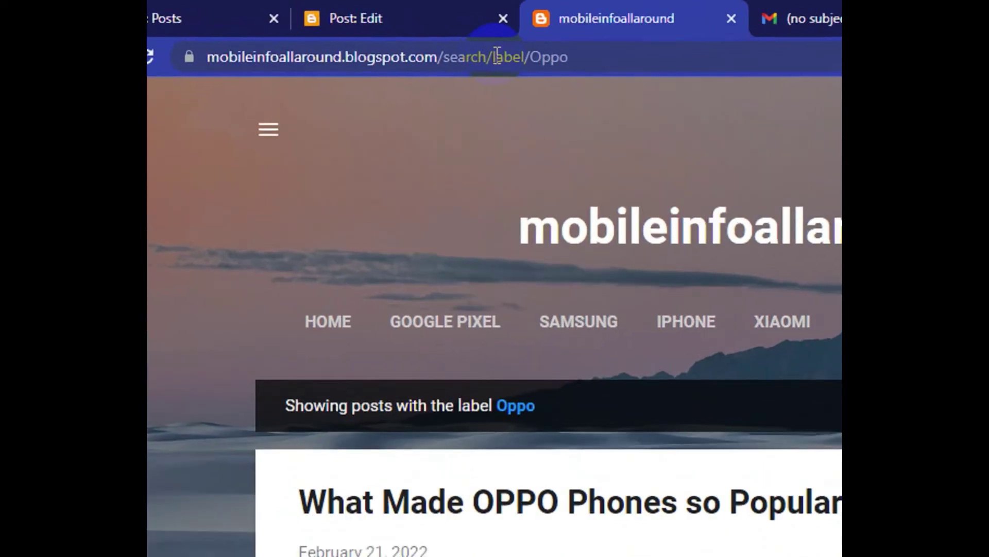
# Step: Copy the Oppo label page's web address and return to the post editor
pyautogui.click(310, 29)
pyautogui.rightClick(390, 62)
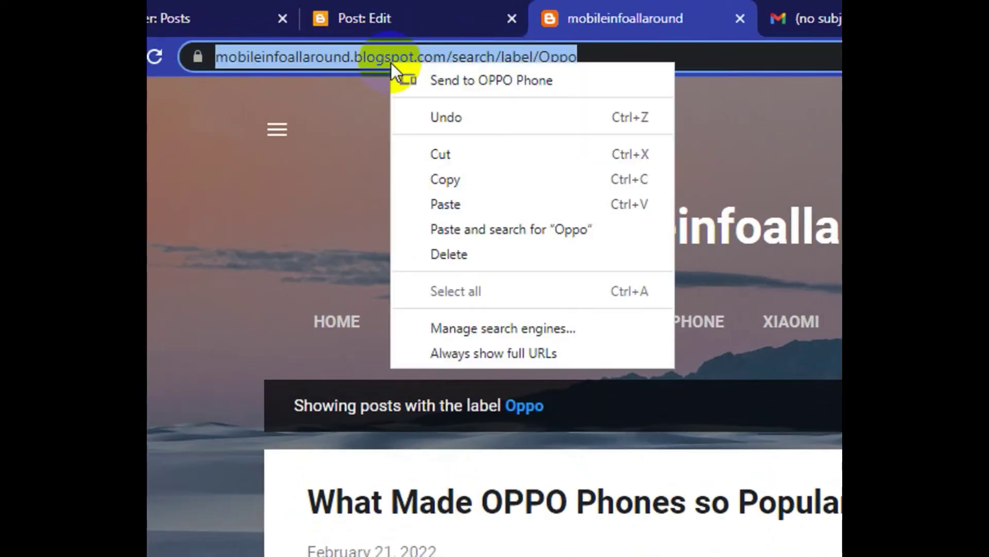
pyautogui.click(466, 185)
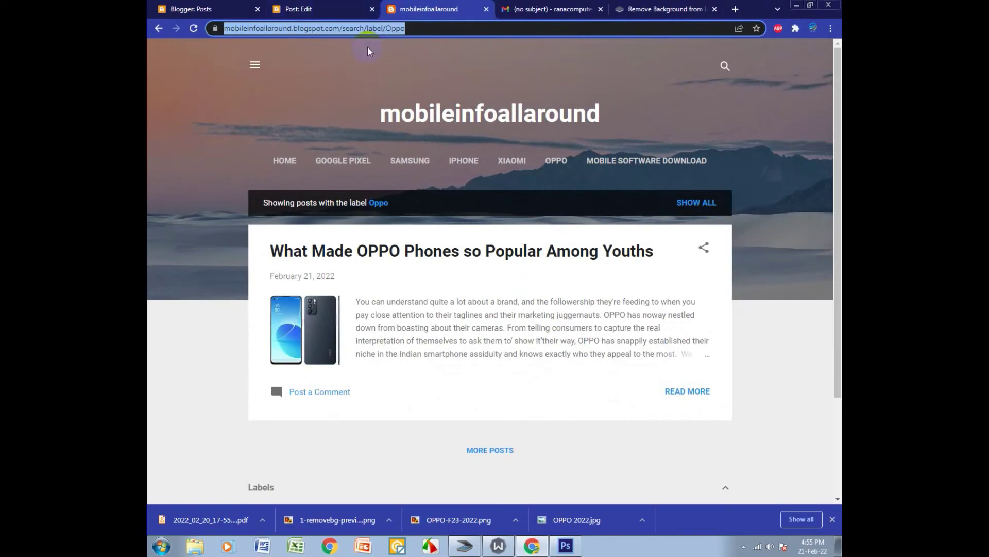
pyautogui.click(321, 6)
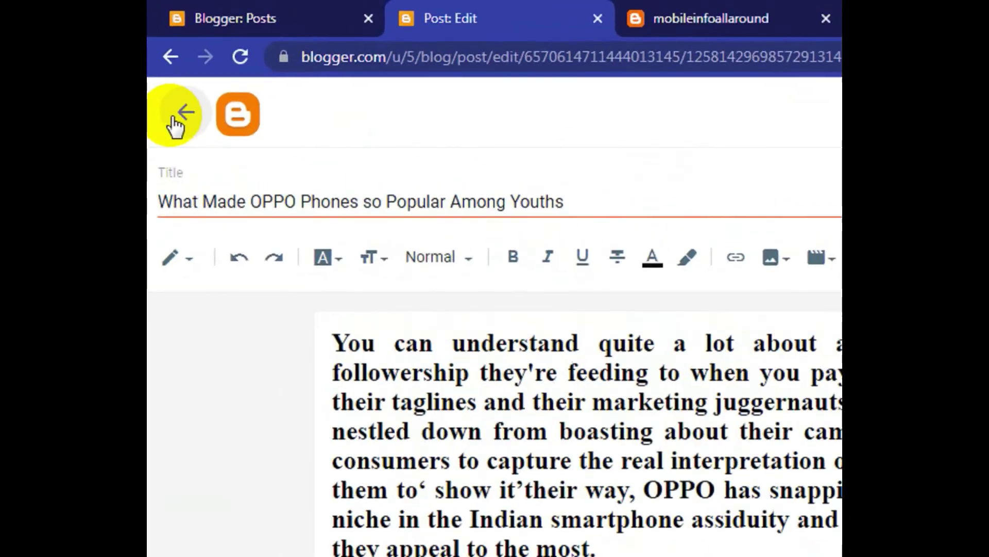
# Step: Go from the post editor to the Layout page and scroll to the Page List (Top) gadget
pyautogui.click(166, 55)
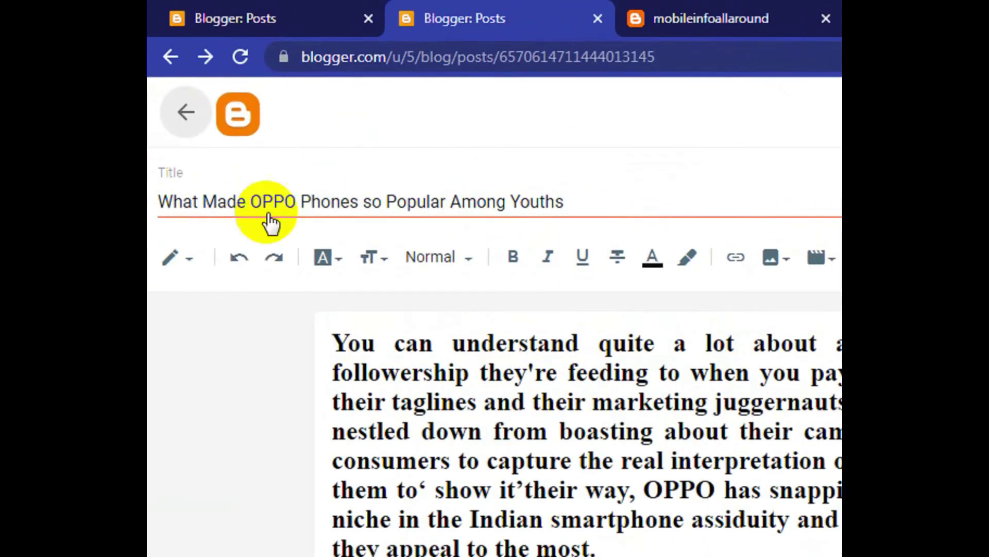
pyautogui.click(254, 393)
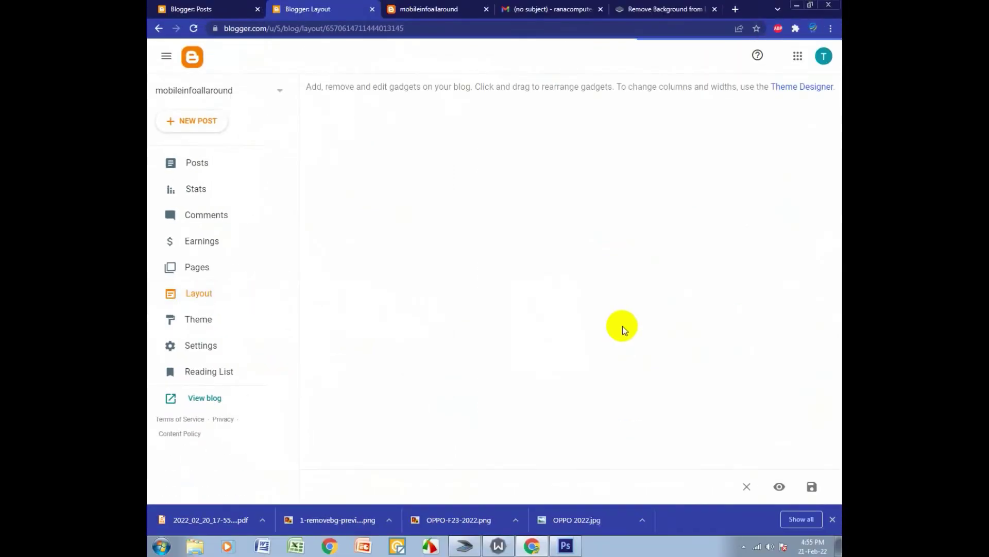
pyautogui.scroll(-3, 711, 374)
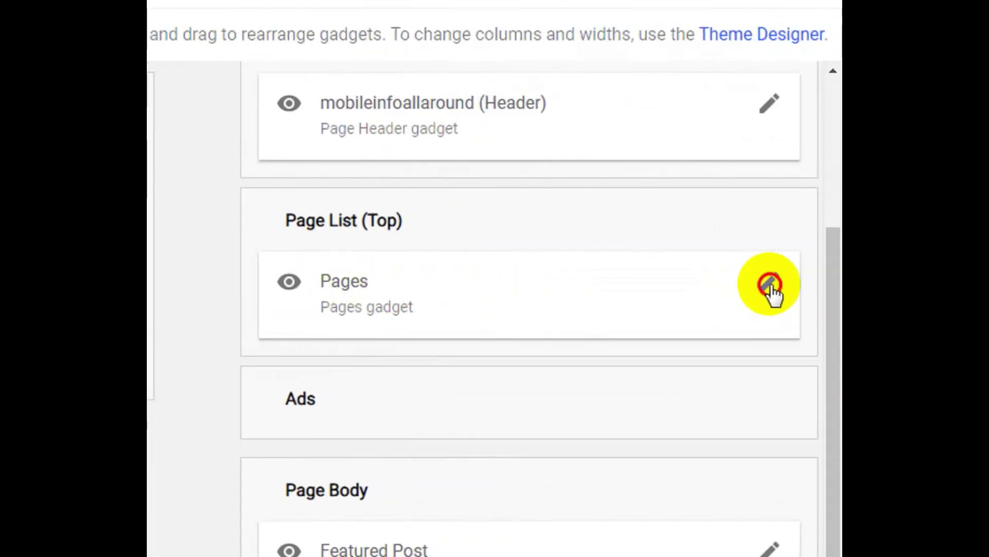
# Step: Edit the Pages gadget and open its Oppo menu link for editing
pyautogui.click(770, 285)
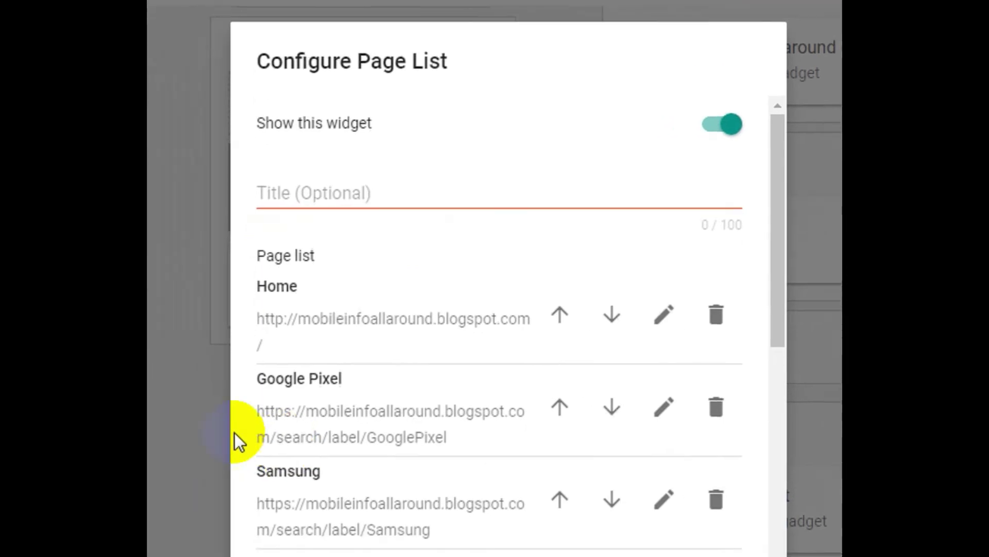
pyautogui.scroll(-5, 365, 399)
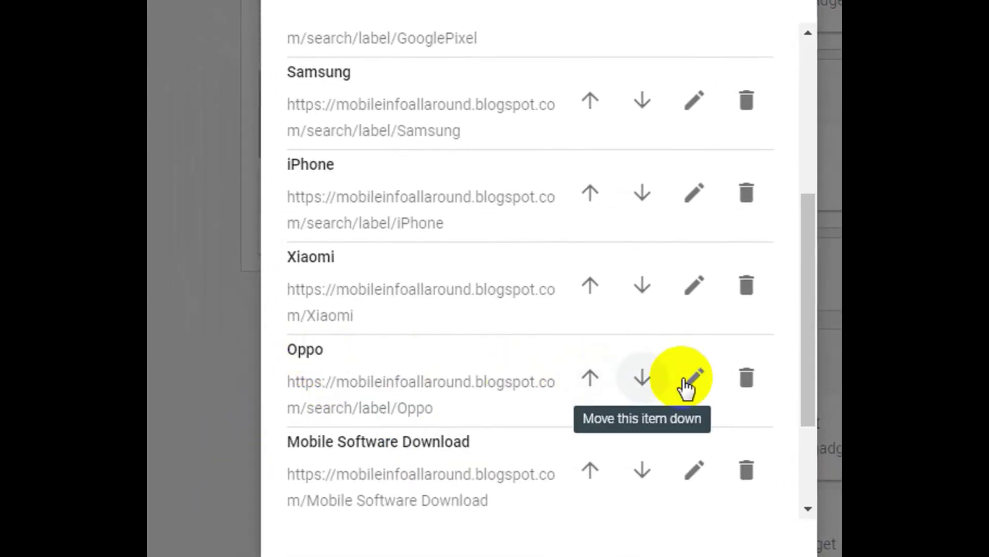
pyautogui.click(690, 379)
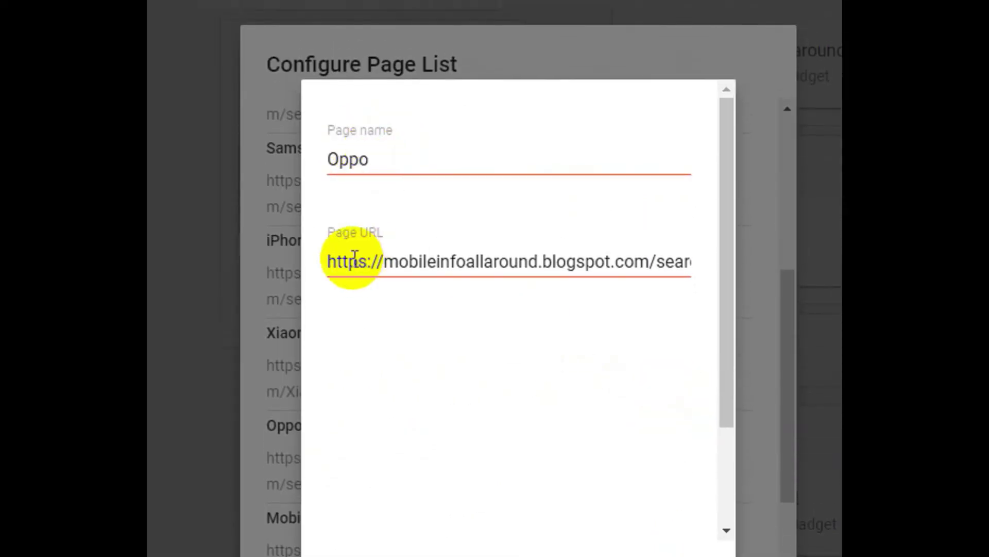
# Step: Clear the Oppo link's Page URL field, then switch to the blog's Oppo label page
pyautogui.click(398, 261)
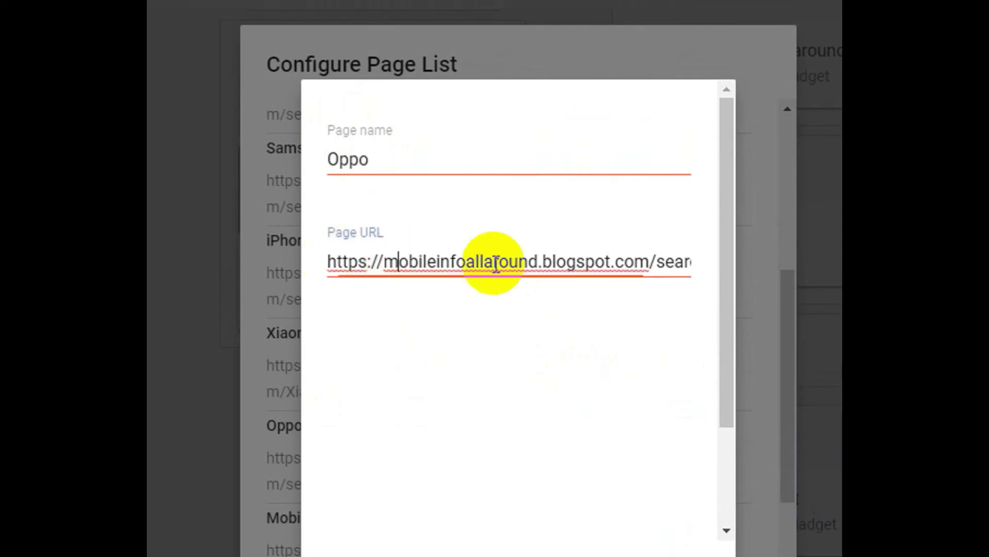
pyautogui.click(601, 263)
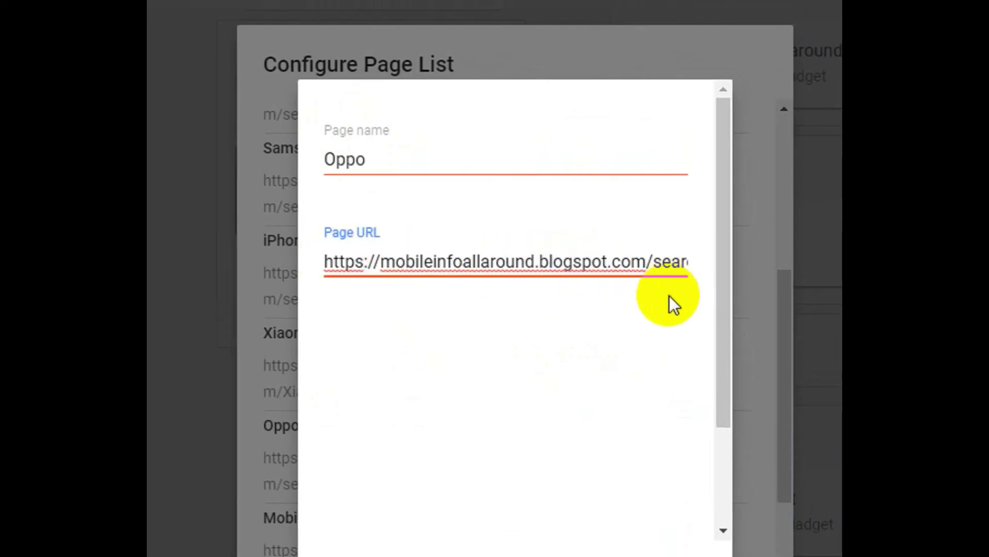
pyautogui.press('BackSpace')
pyautogui.press('BackSpace')
pyautogui.press('BackSpace')
pyautogui.press('BackSpace')
pyautogui.press('BackSpace')
pyautogui.press('BackSpace')
pyautogui.press('BackSpace')
pyautogui.press('BackSpace')
pyautogui.press('BackSpace')
pyautogui.press('BackSpace')
pyautogui.press('BackSpace')
pyautogui.press('BackSpace')
pyautogui.press('BackSpace')
pyautogui.press('BackSpace')
pyautogui.press('BackSpace')
pyautogui.press('BackSpace')
pyautogui.press('BackSpace')
pyautogui.press('BackSpace')
pyautogui.press('BackSpace')
pyautogui.press('BackSpace')
pyautogui.press('BackSpace')
pyautogui.press('BackSpace')
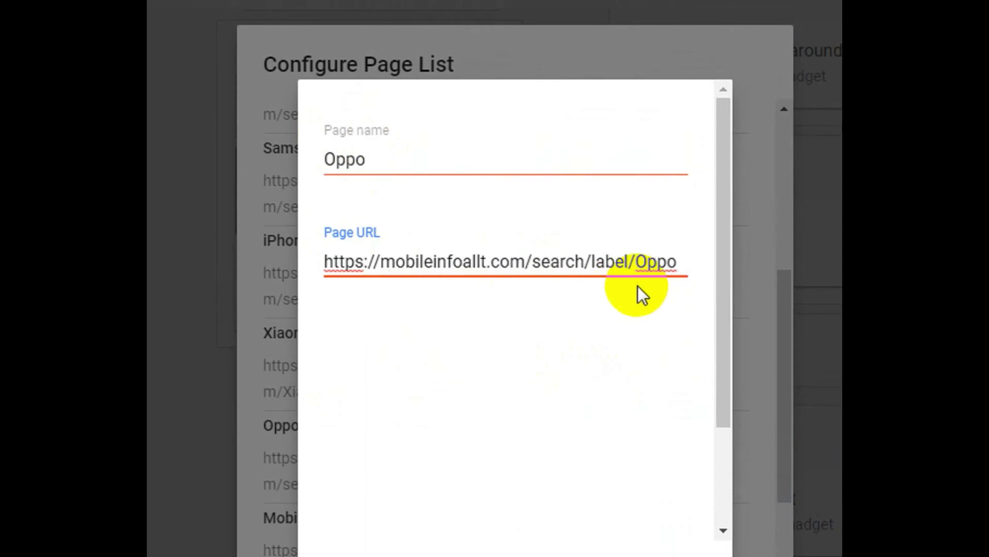
pyautogui.moveTo(625, 261); pyautogui.dragTo(245, 265)
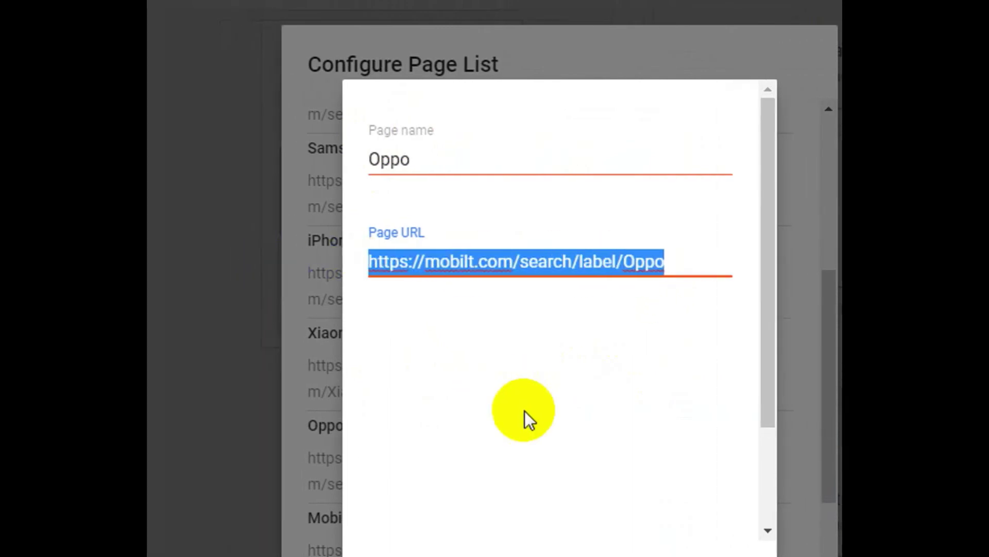
pyautogui.press('BackSpace')
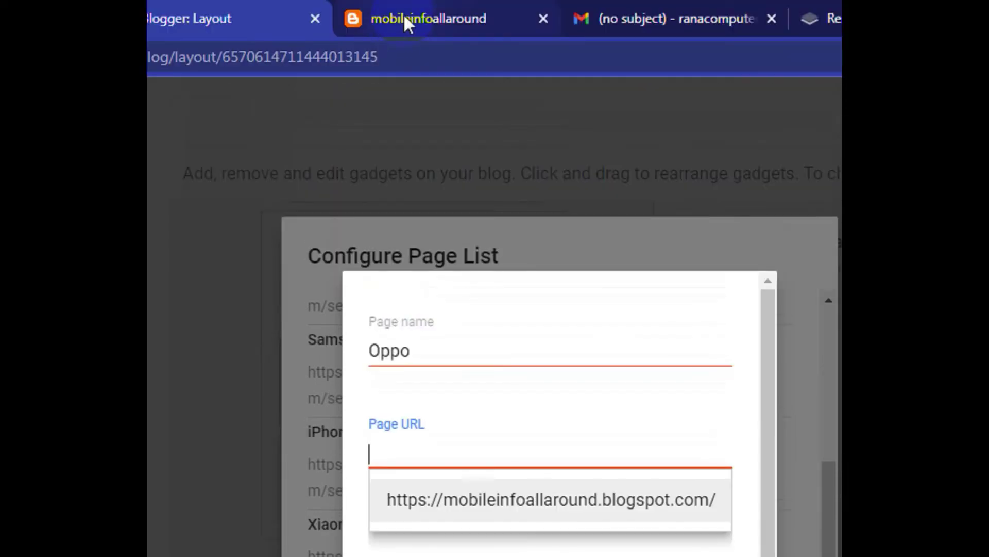
pyautogui.click(403, 16)
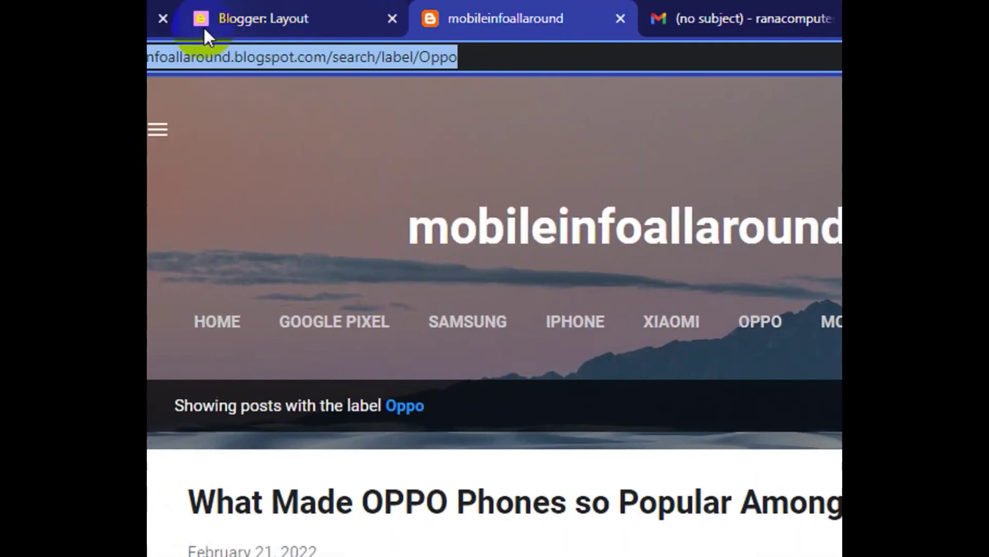
# Step: Paste the /search/label/Oppo address into the Oppo link's Page URL and save the page list
pyautogui.rightClick(201, 55)
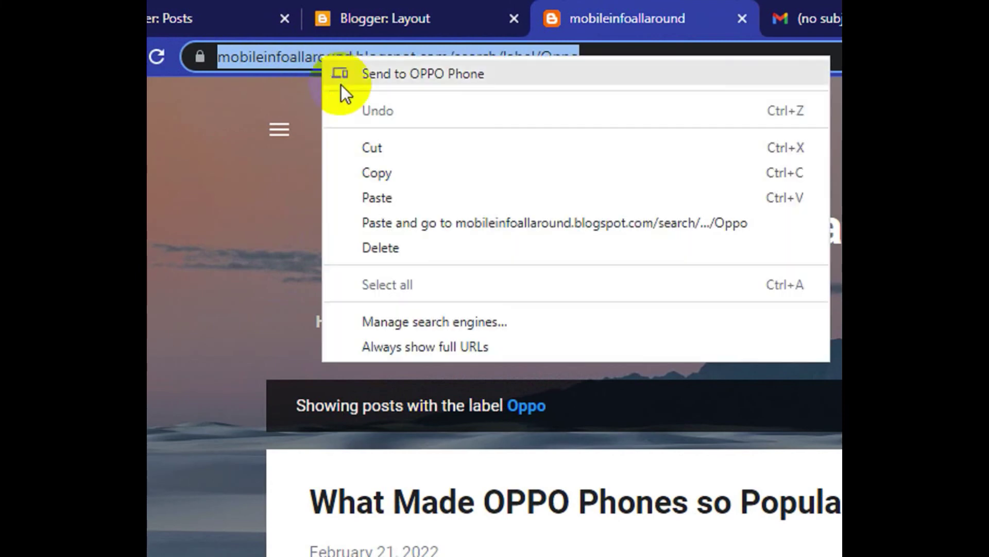
pyautogui.click(405, 173)
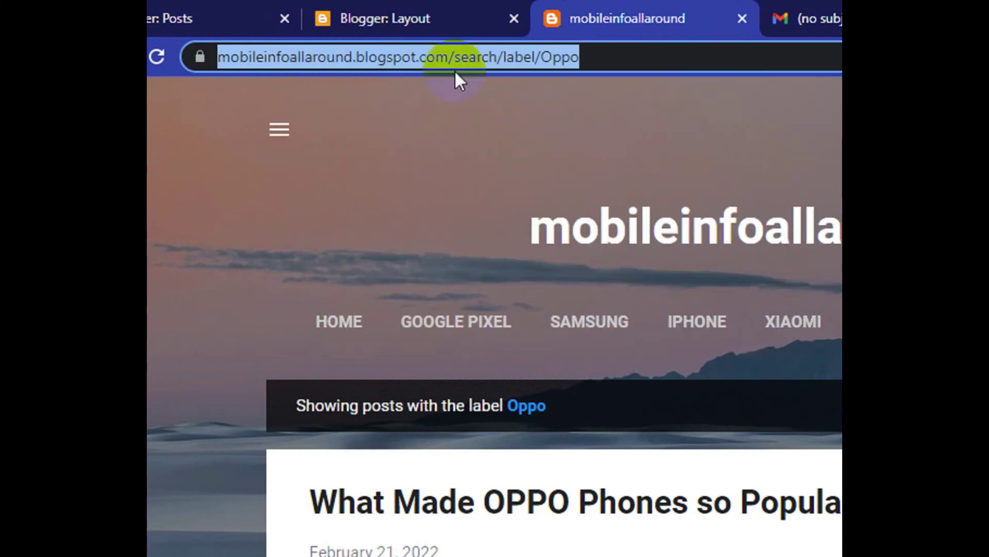
pyautogui.click(435, 16)
pyautogui.rightClick(588, 350)
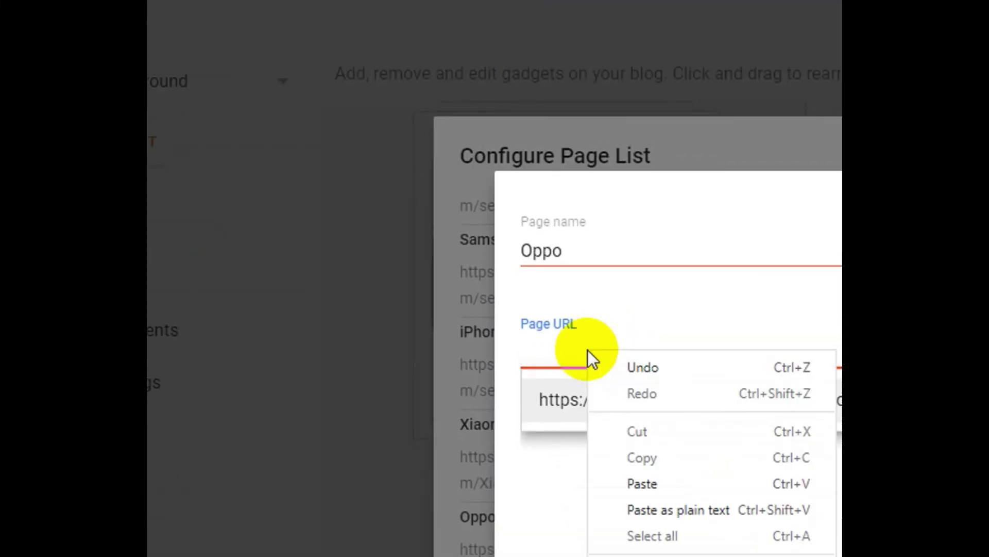
pyautogui.click(662, 425)
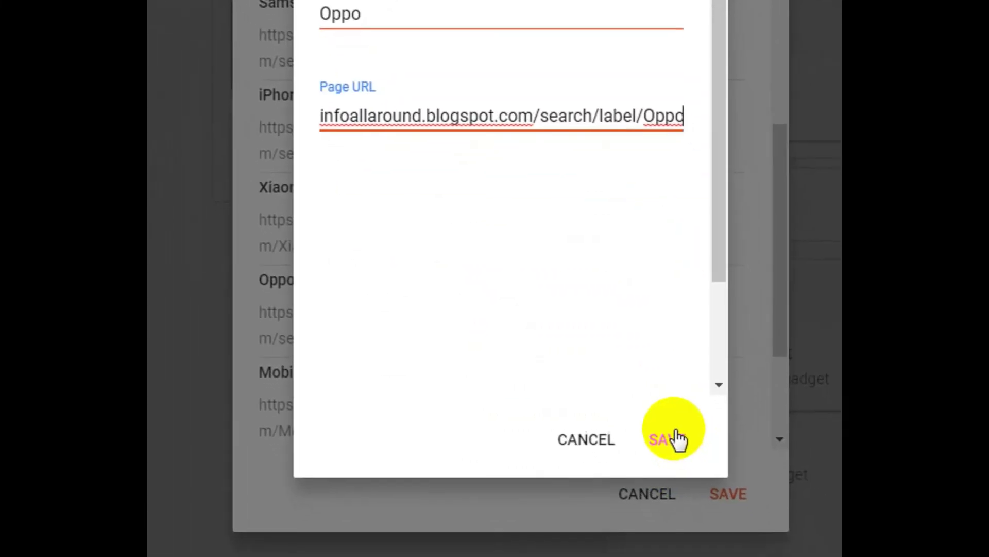
pyautogui.click(675, 437)
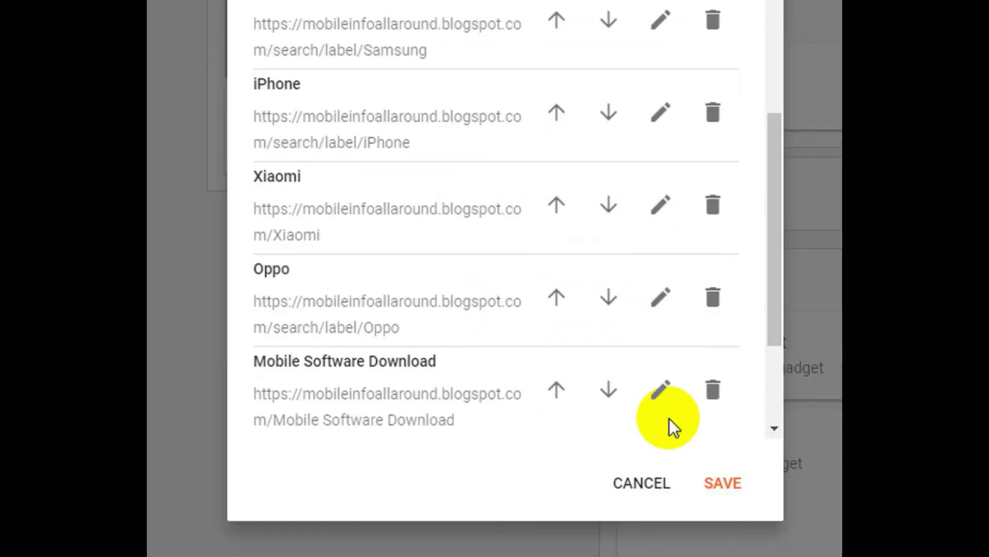
pyautogui.click(680, 431)
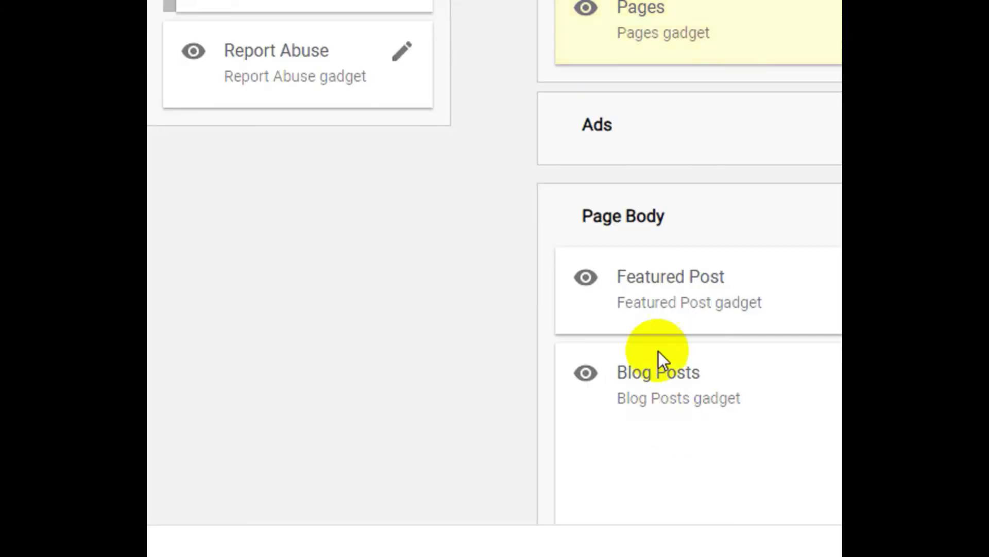
# Step: Reload the live blog's home page to confirm OPPO appears in the brand menu
pyautogui.click(321, 6)
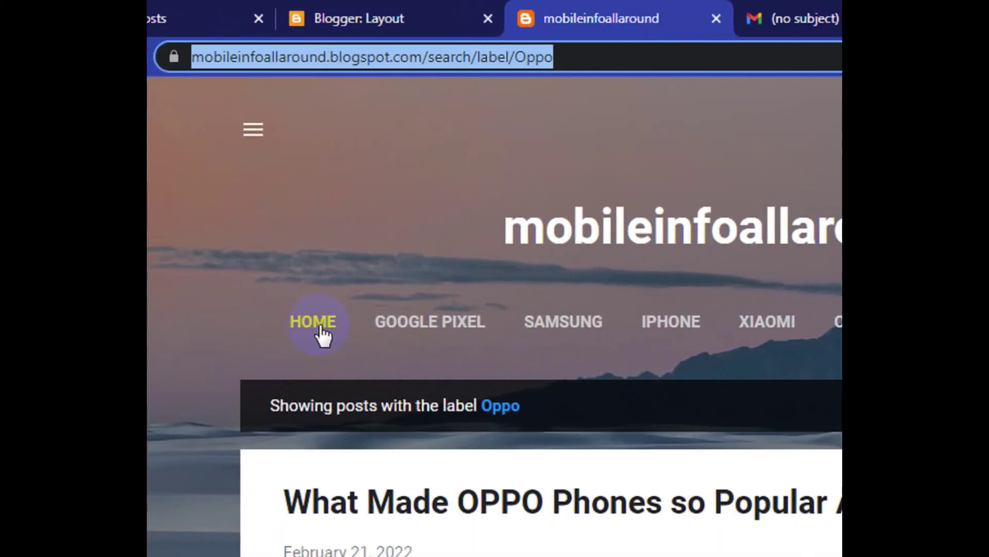
pyautogui.click(305, 329)
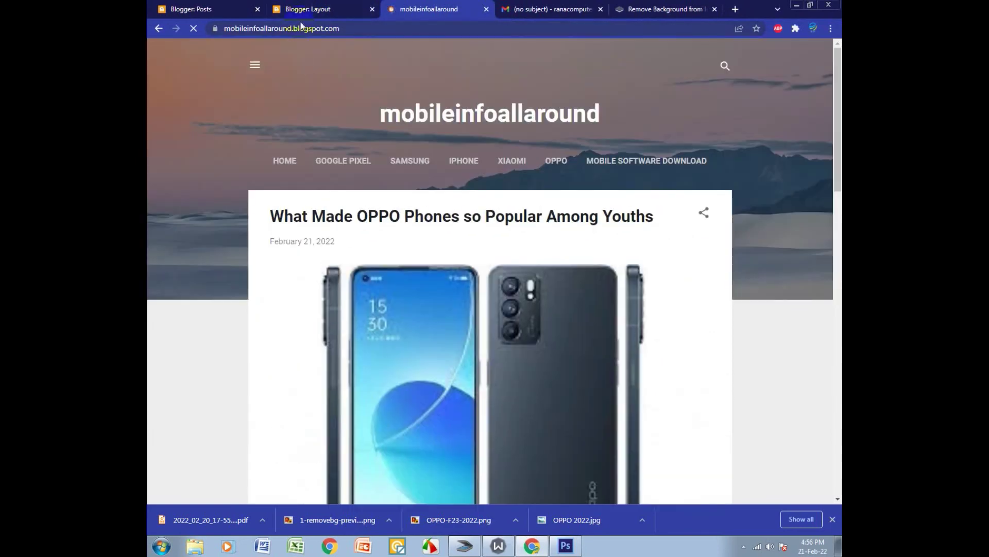
pyautogui.click(294, 32)
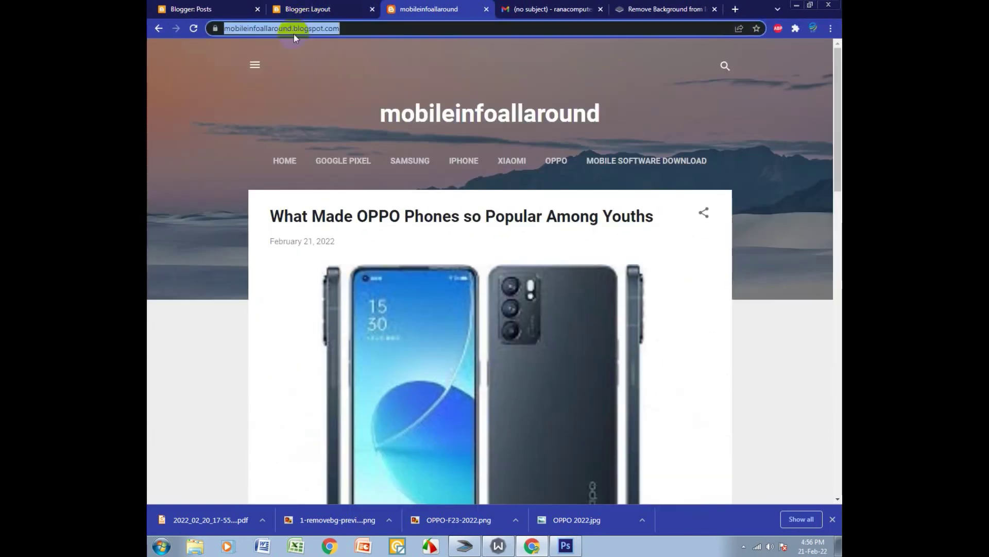
pyautogui.press('BackSpace')
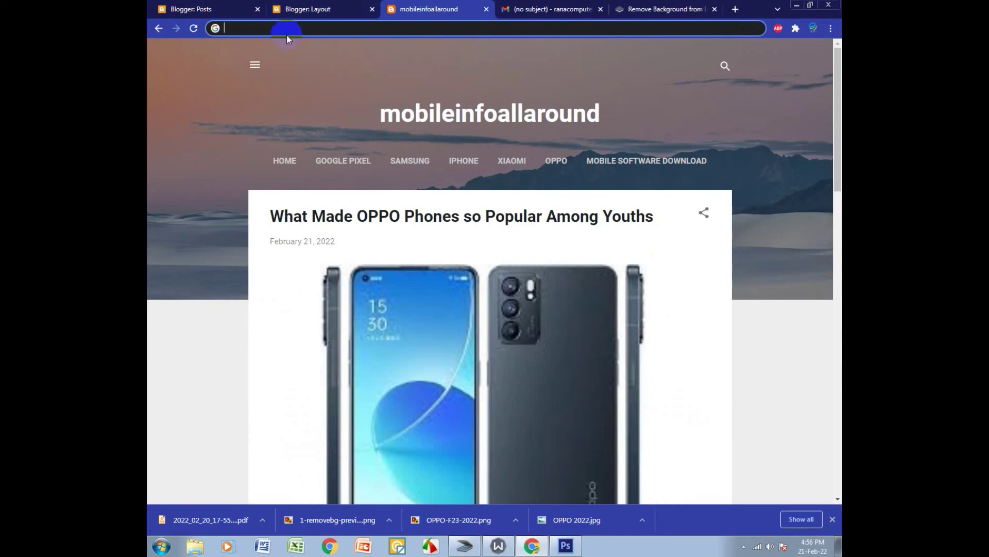
pyautogui.click(195, 29)
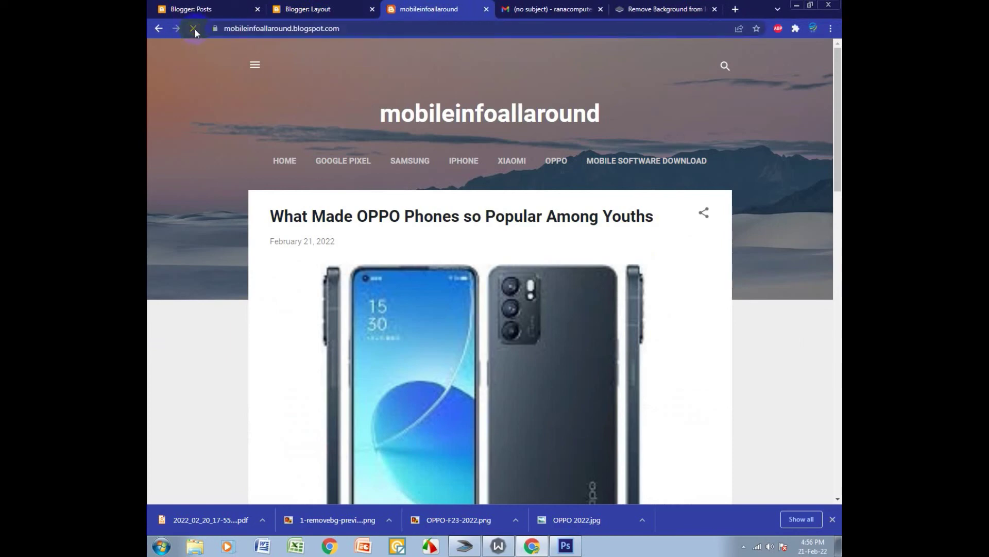